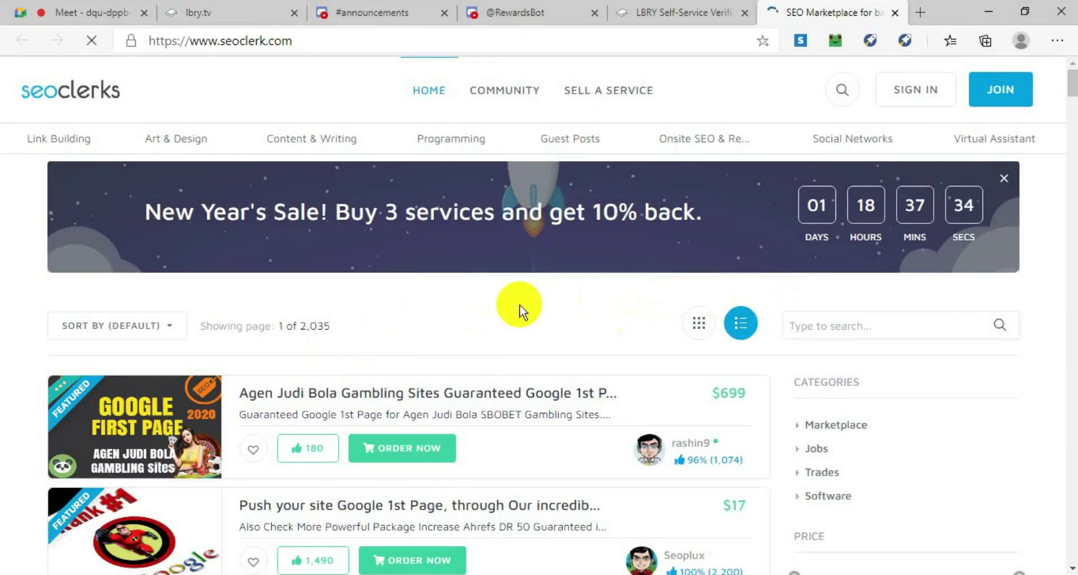
Open the JOIN sign-up form and enter a username and the saved e-mail address
{"action": "left_click", "coordinate": [994, 91]}
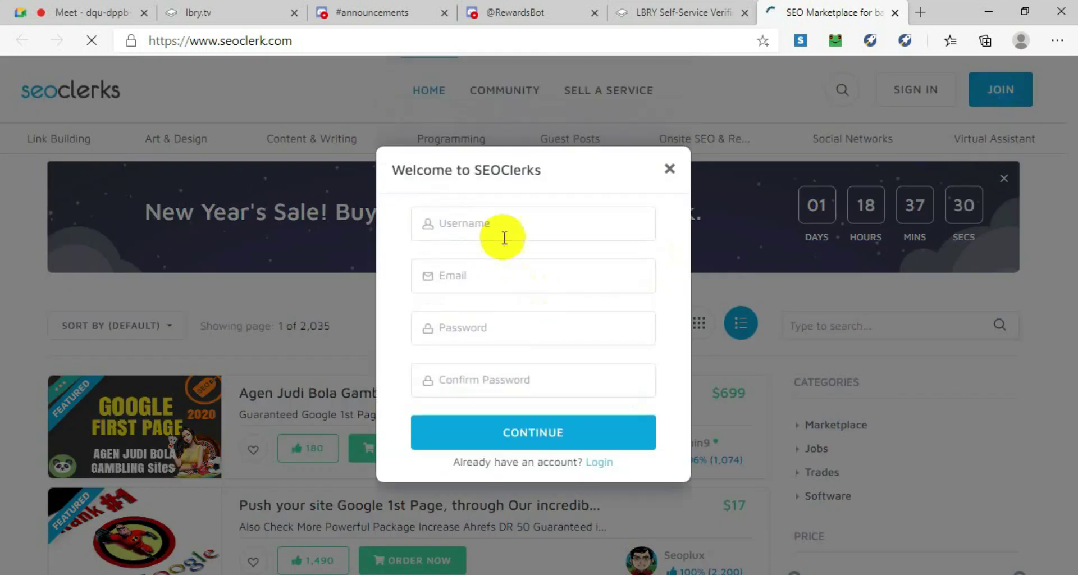
{"action": "left_click", "coordinate": [504, 227]}
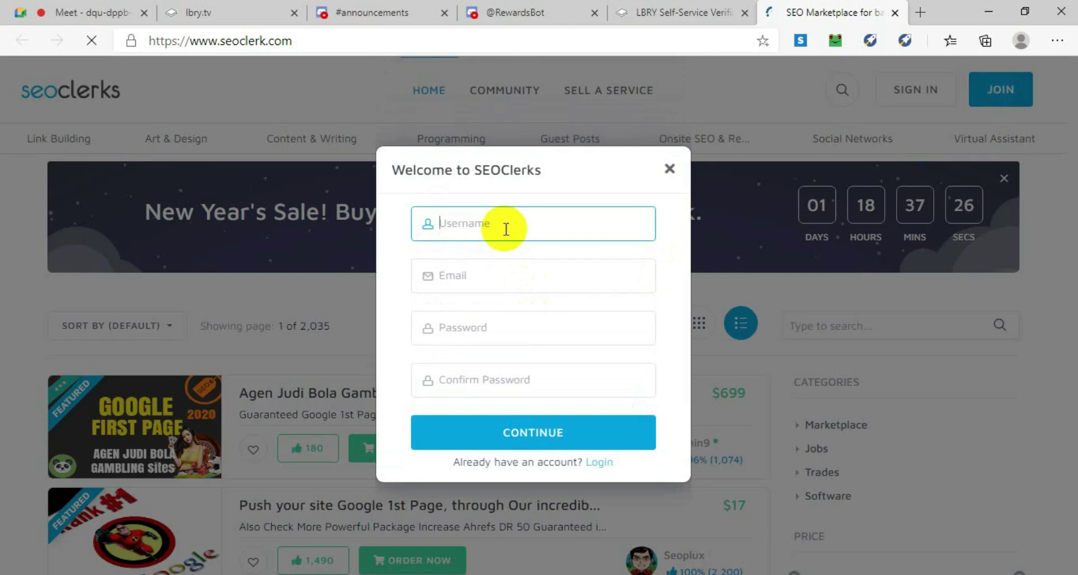
{"action": "type", "text": "nuree5"}
{"action": "left_click", "coordinate": [477, 279]}
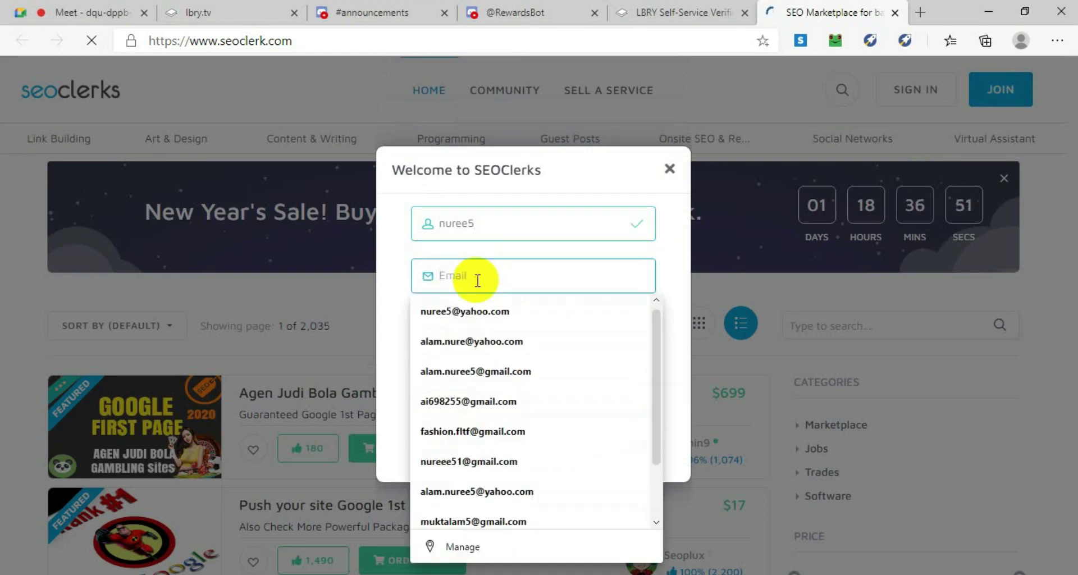
{"action": "left_click", "coordinate": [475, 371]}
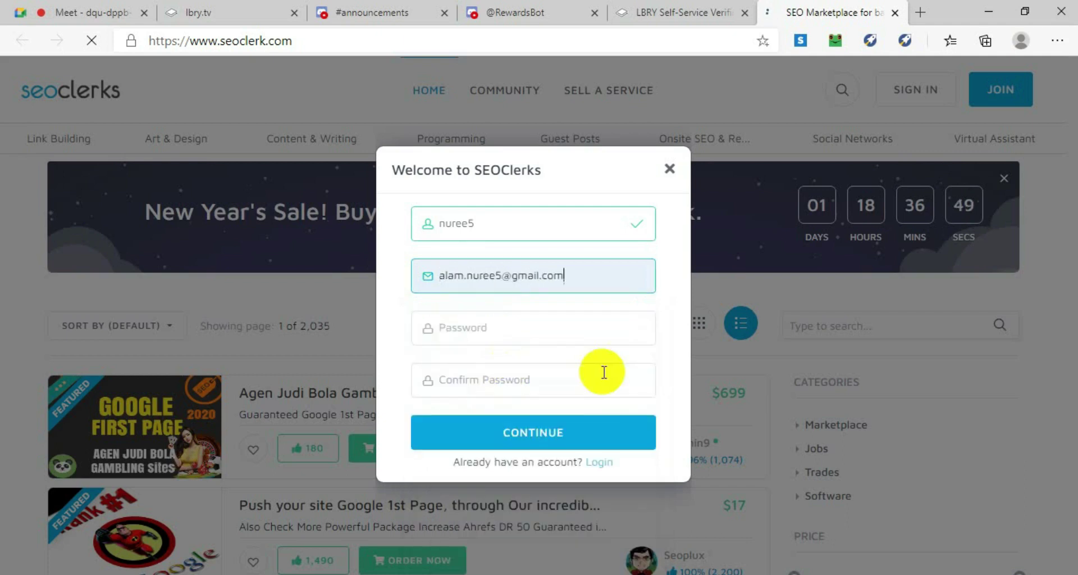
Enter the account password in both Password and Confirm Password
{"action": "left_click", "coordinate": [482, 331]}
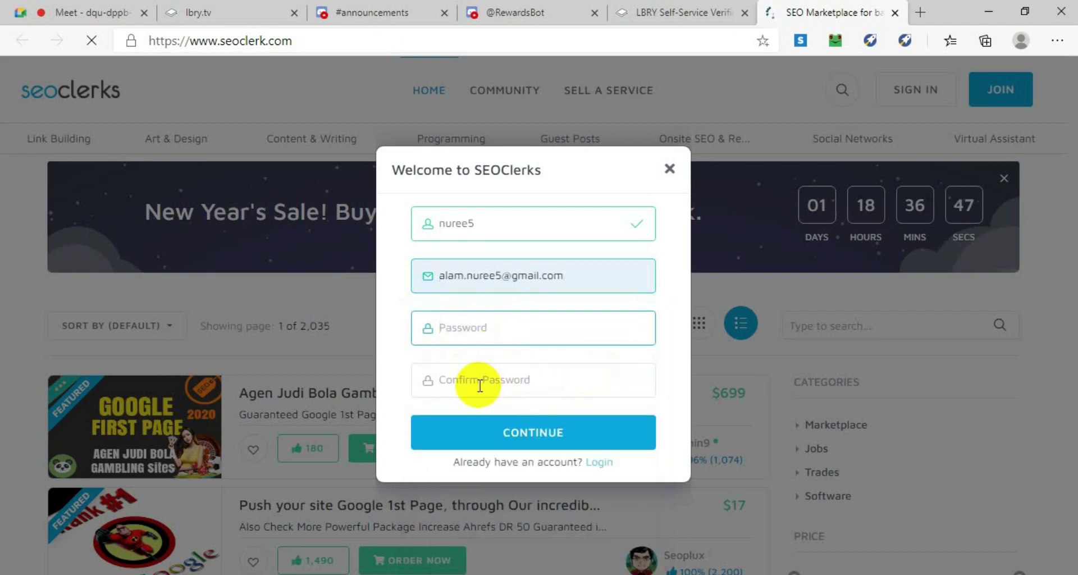
{"action": "type", "text": "••••••"}
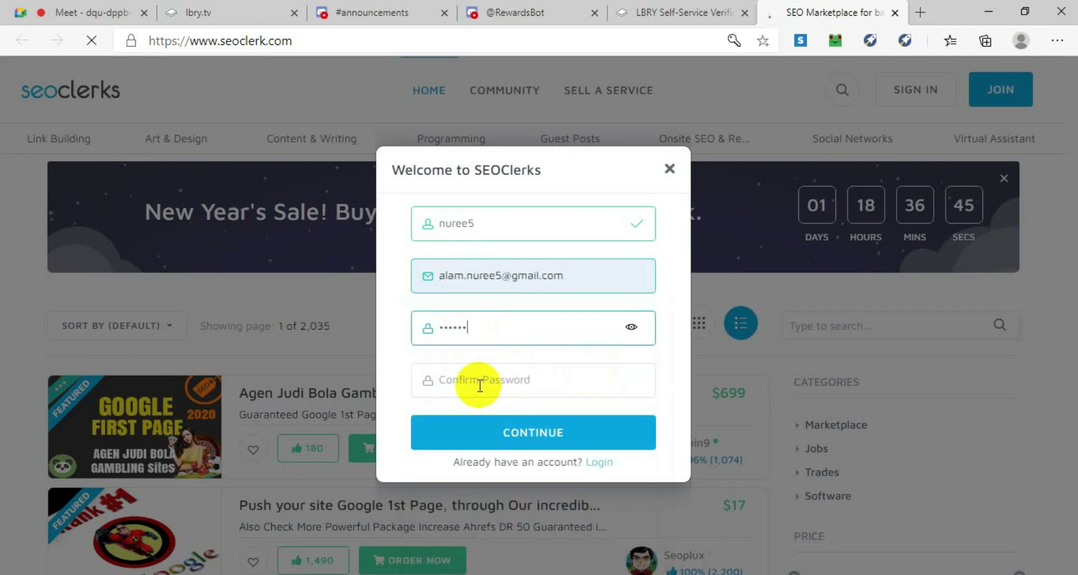
{"action": "type", "text": "•••"}
{"action": "left_click", "coordinate": [480, 385]}
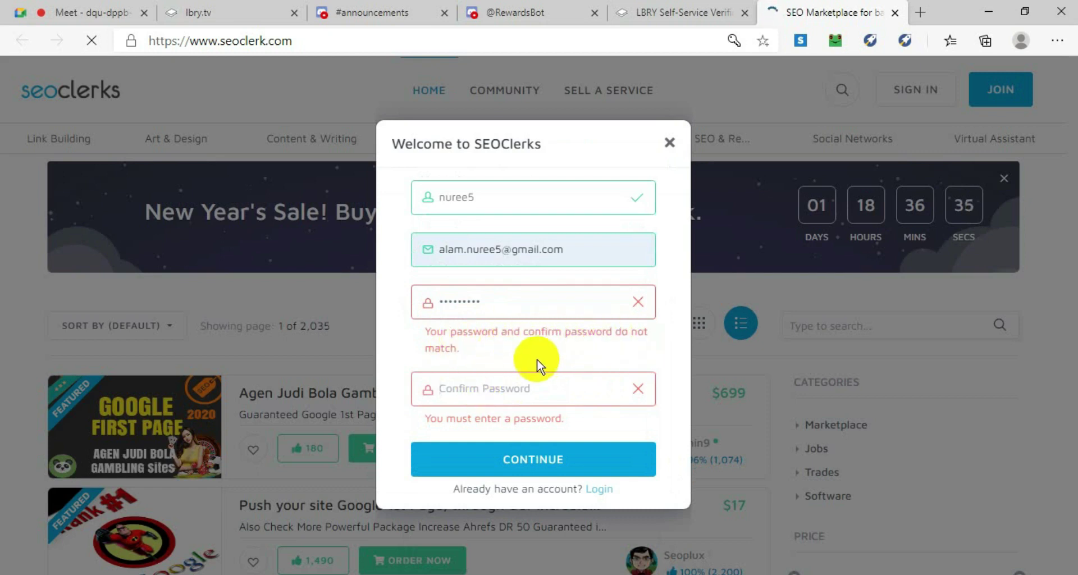
{"action": "type", "text": "••"}
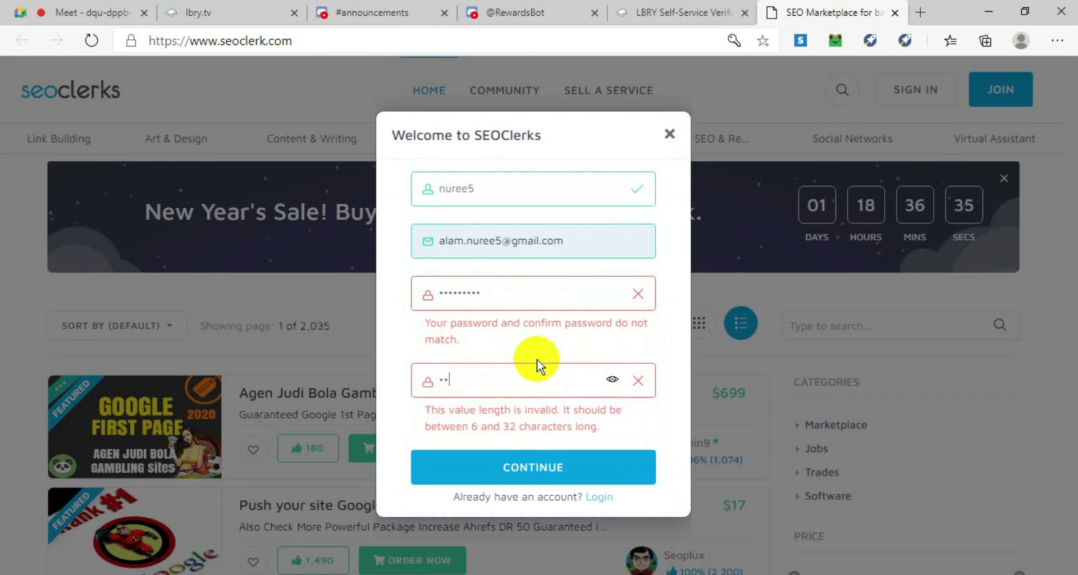
{"action": "type", "text": "••••"}
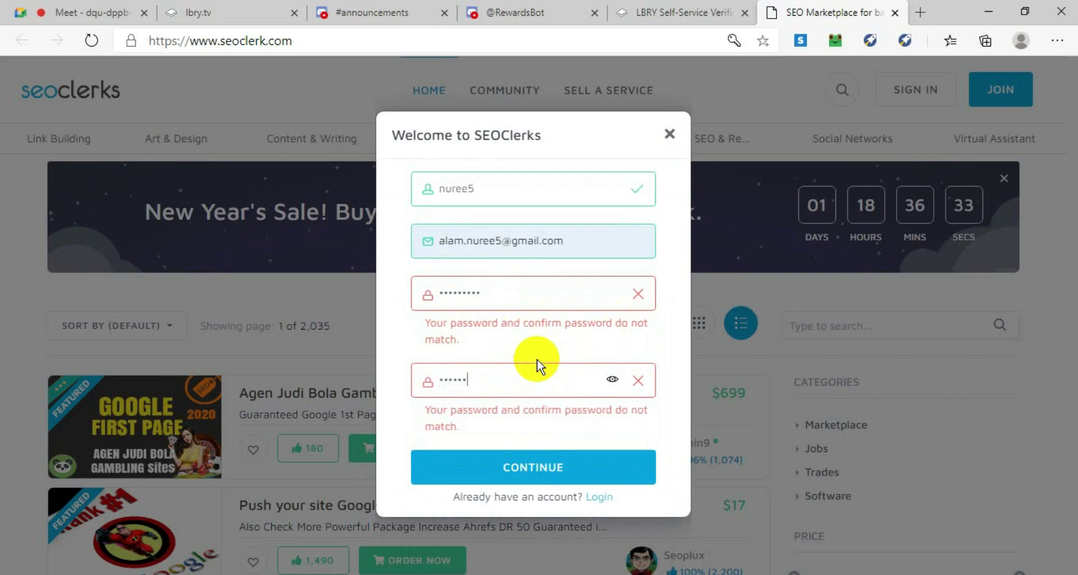
{"action": "type", "text": "•••"}
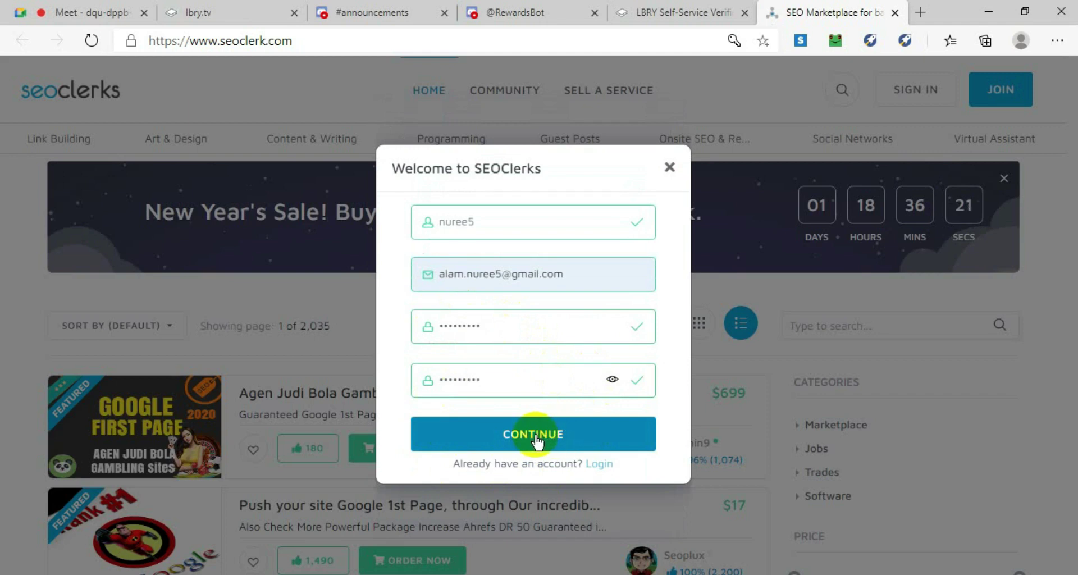
Continue sign-up without saving the browser password, choosing Seller and filling the full name
{"action": "left_click", "coordinate": [536, 437]}
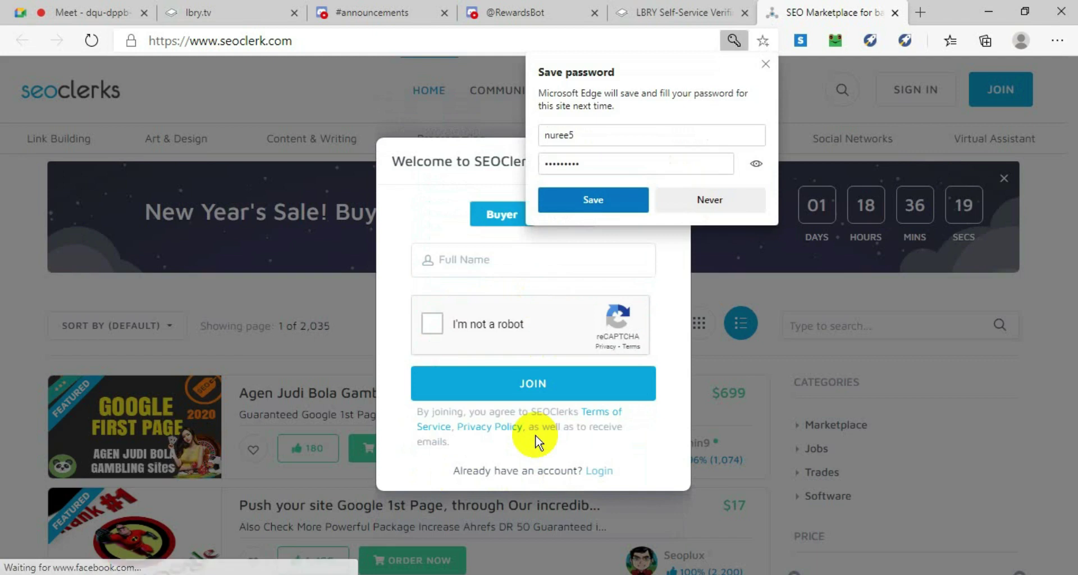
{"action": "left_click", "coordinate": [719, 204]}
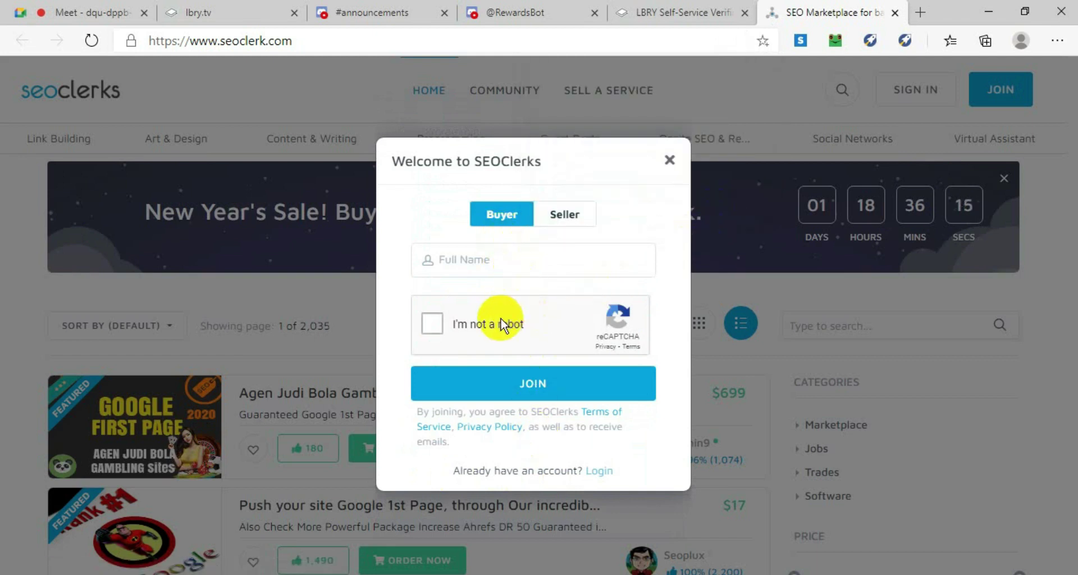
{"action": "left_click", "coordinate": [566, 215]}
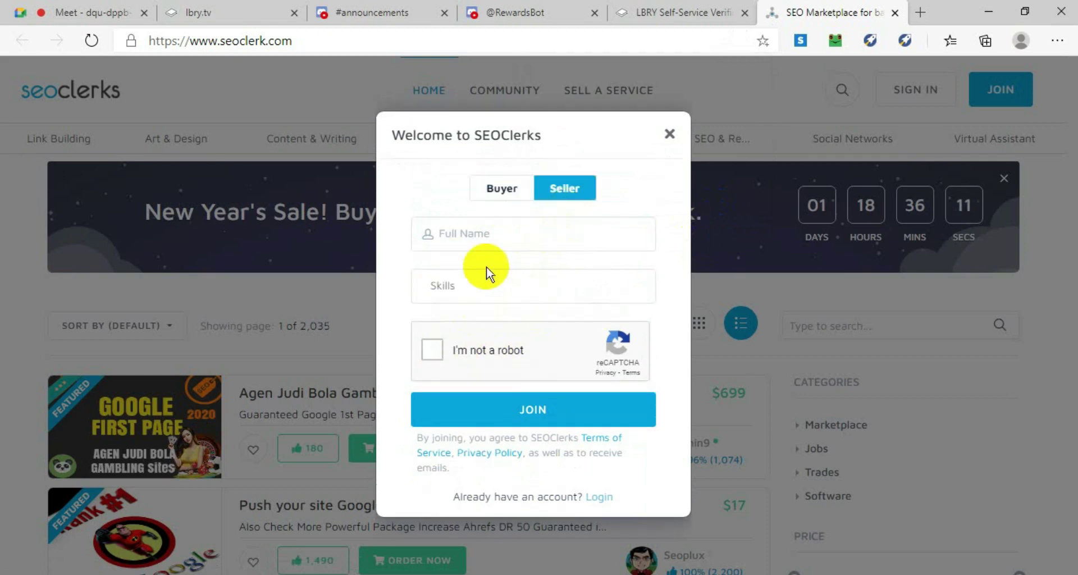
{"action": "left_click", "coordinate": [482, 232]}
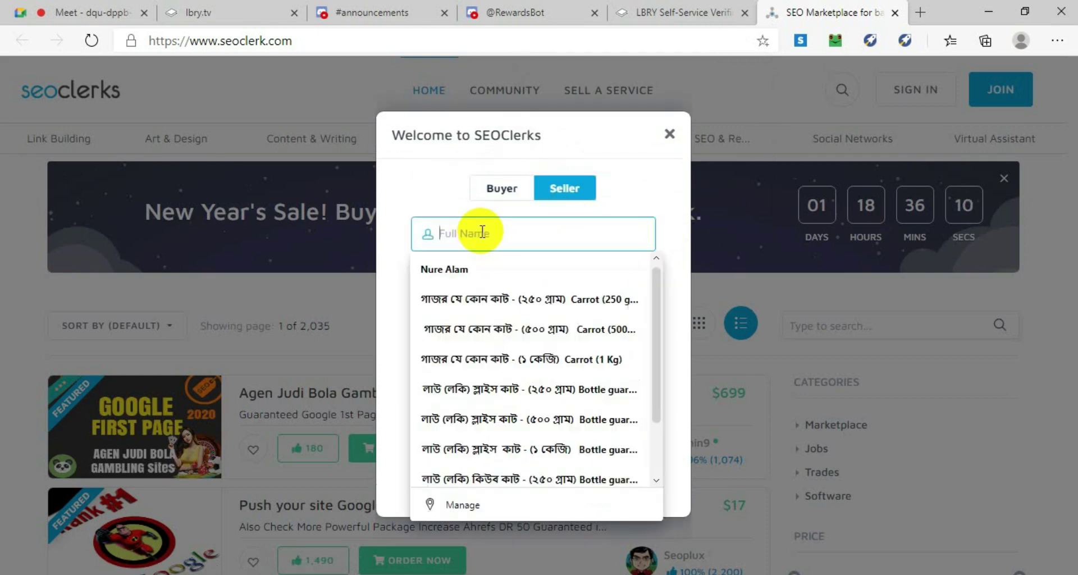
{"action": "left_click", "coordinate": [469, 268]}
Add the skill tags Aftereffect and Premierepro, correcting the mistyped entries
{"action": "left_click", "coordinate": [492, 284]}
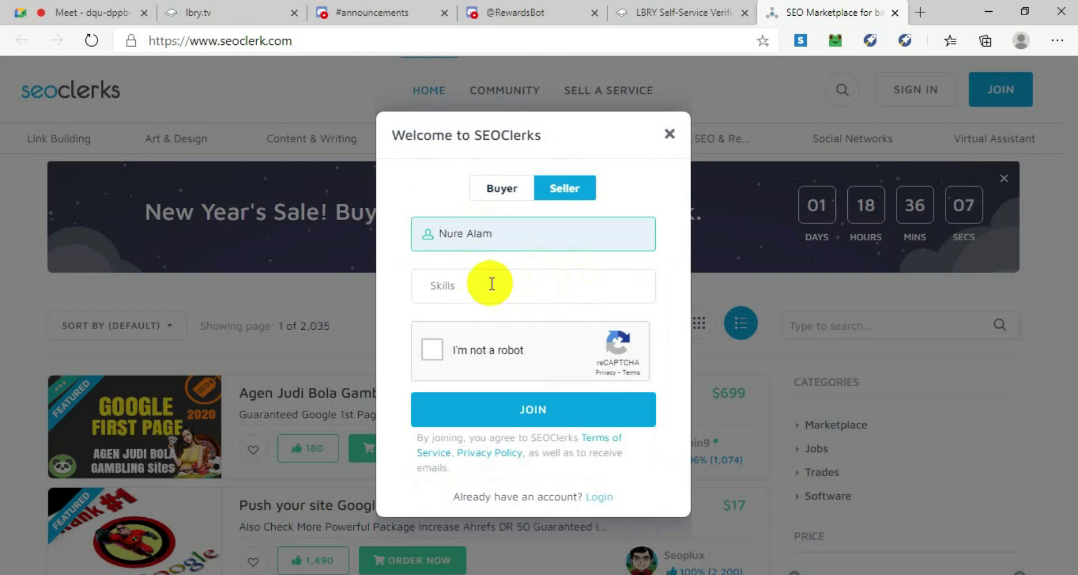
{"action": "type", "text": "Eff"}
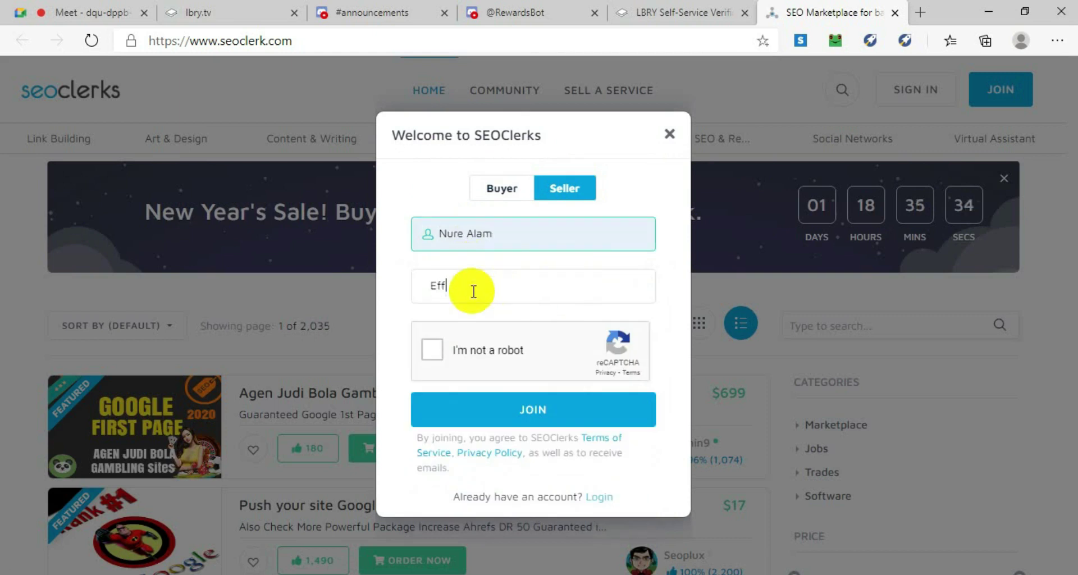
{"action": "key", "text": "BackSpace"}
{"action": "key", "text": "BackSpace"}
{"action": "key", "text": "BackSpace"}
{"action": "type", "text": "Aftereffec"}
{"action": "key", "text": "Return"}
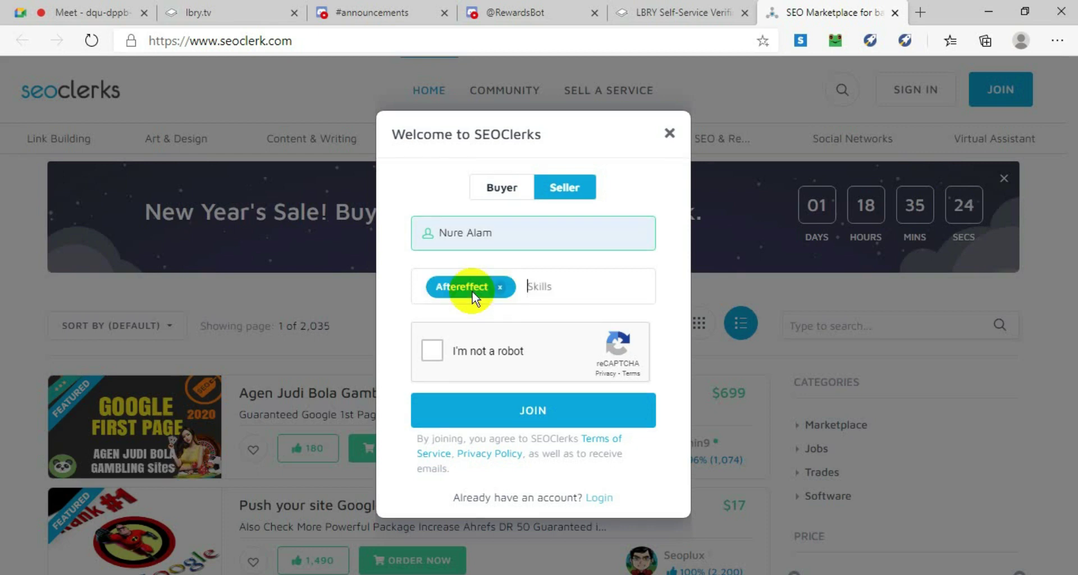
{"action": "type", "text": "Premiere"}
{"action": "key", "text": "Return"}
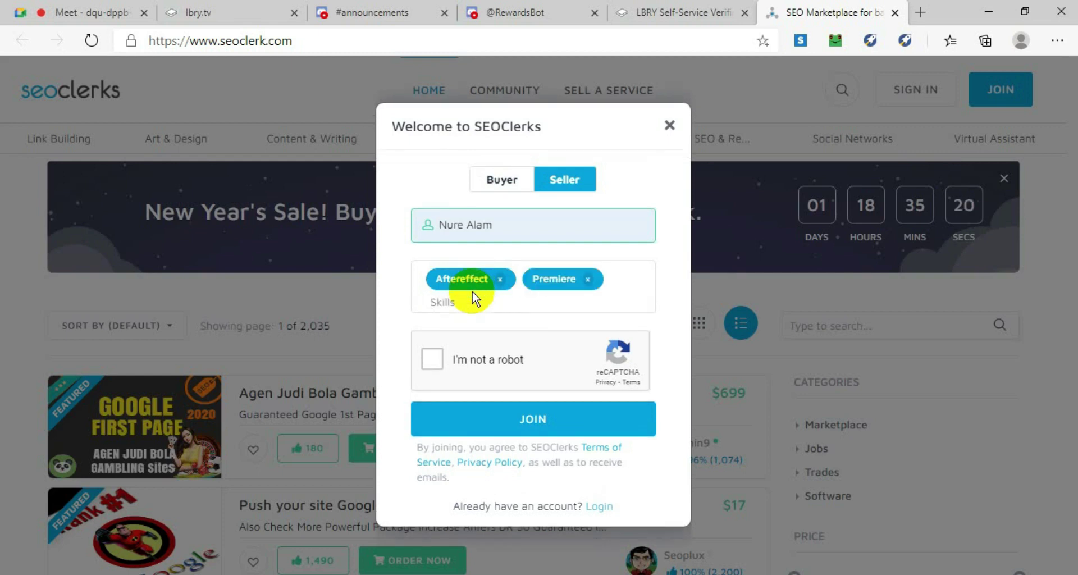
{"action": "left_click", "coordinate": [587, 280]}
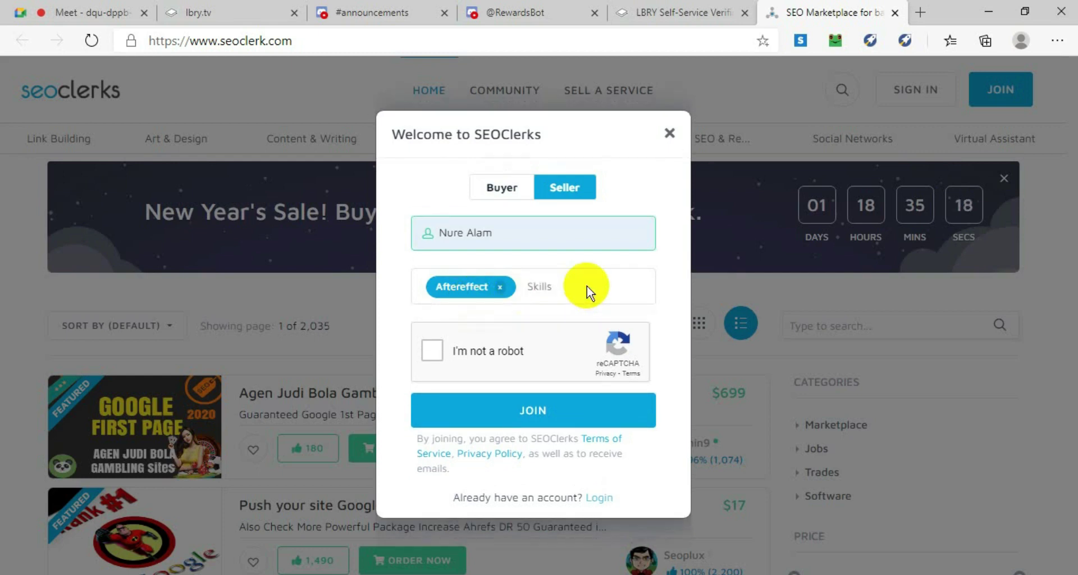
{"action": "type", "text": "Premierepro"}
{"action": "key", "text": "Return"}
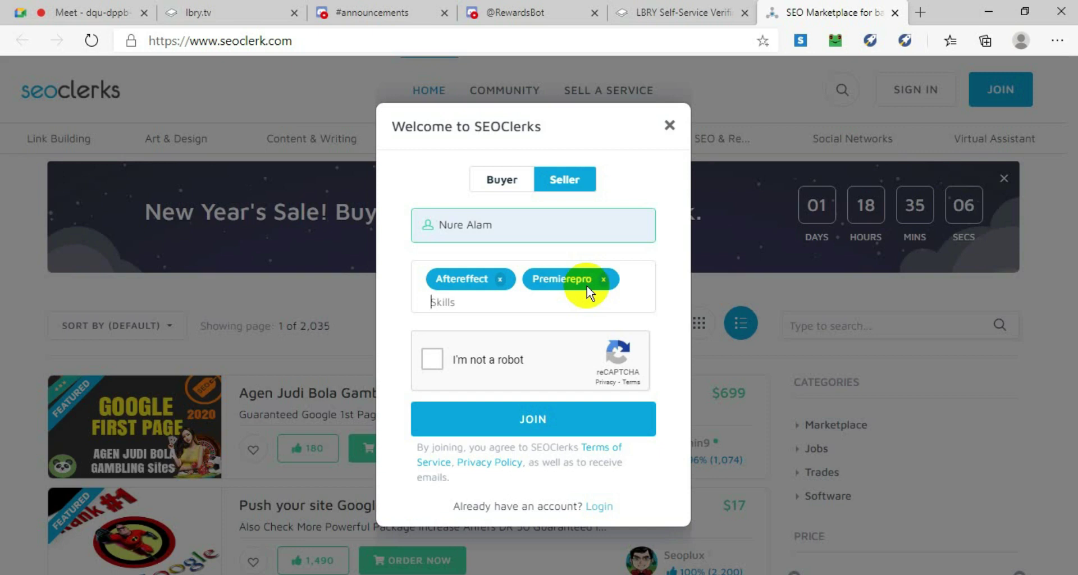
Add the skill tags Adobephotoshop, Filmora, Seo and Digitalmarketing
{"action": "type", "text": "Adobephoto"}
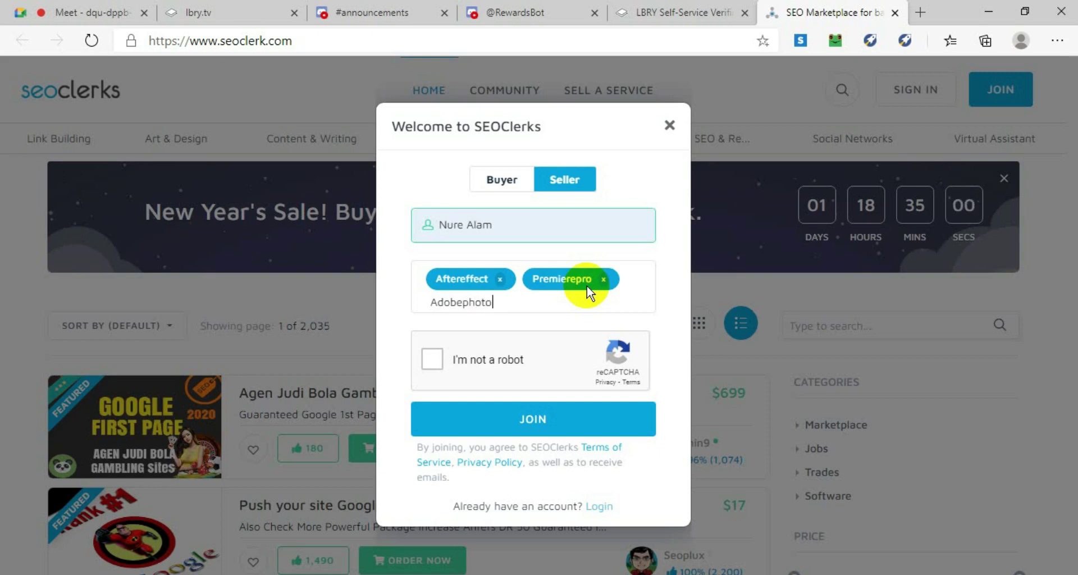
{"action": "type", "text": "shop"}
{"action": "key", "text": "Return"}
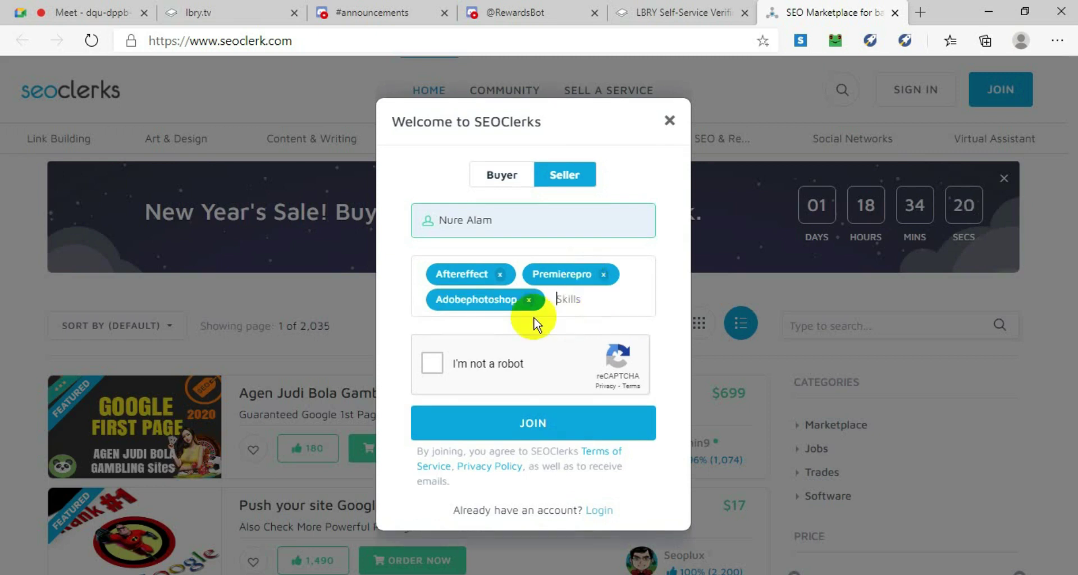
{"action": "type", "text": "Filmora"}
{"action": "key", "text": "Return"}
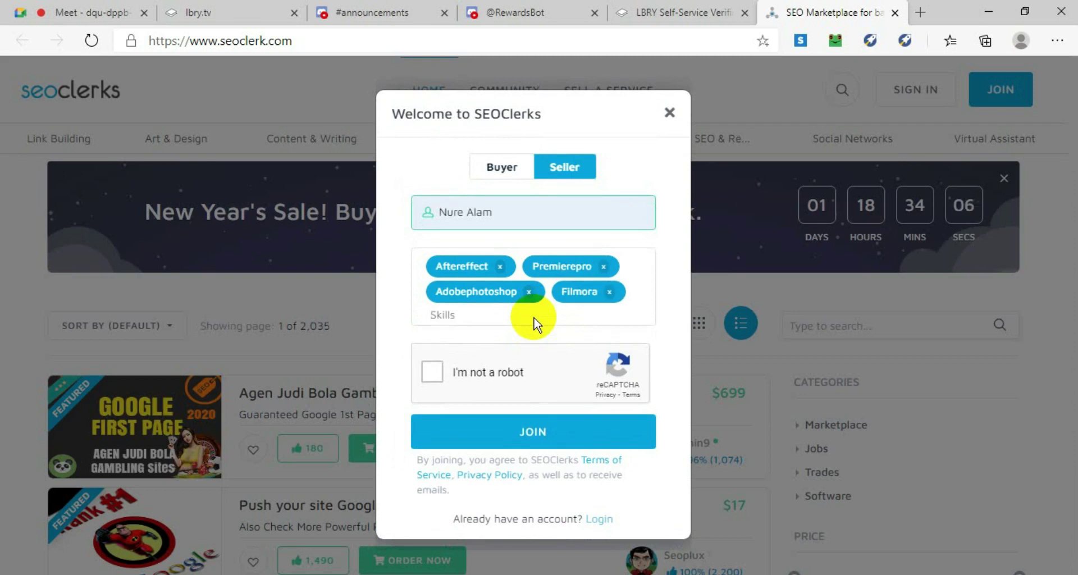
{"action": "type", "text": "Seo"}
{"action": "key", "text": "Return"}
{"action": "type", "text": "D"}
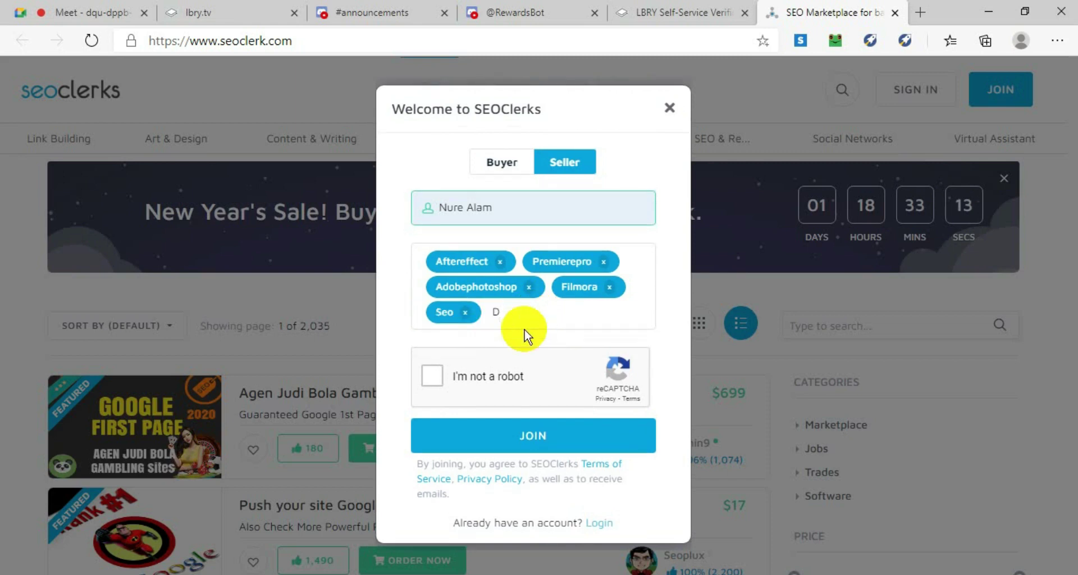
{"action": "type", "text": "igitalmarketing"}
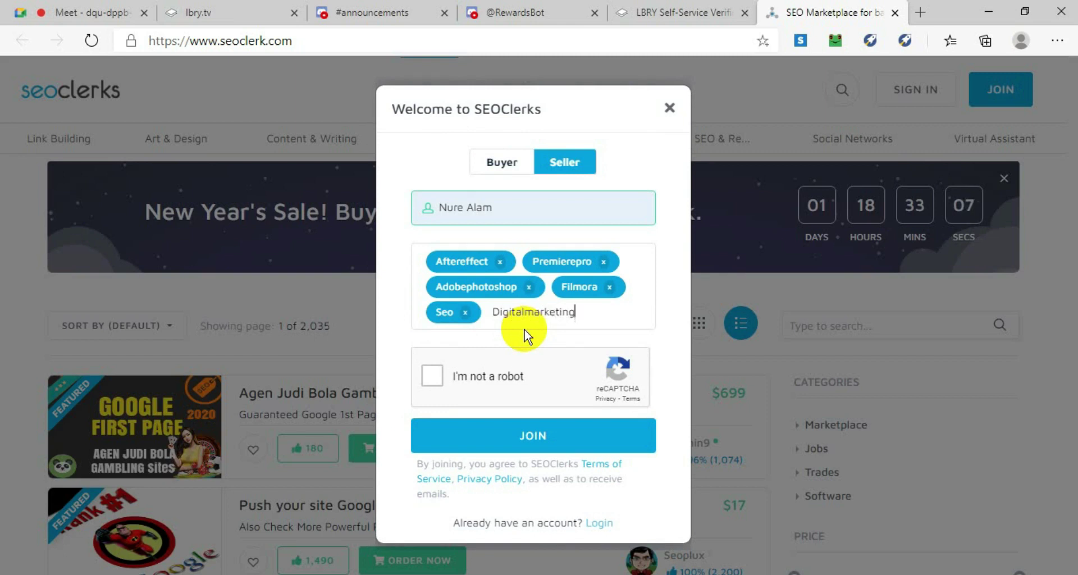
{"action": "key", "text": "Return"}
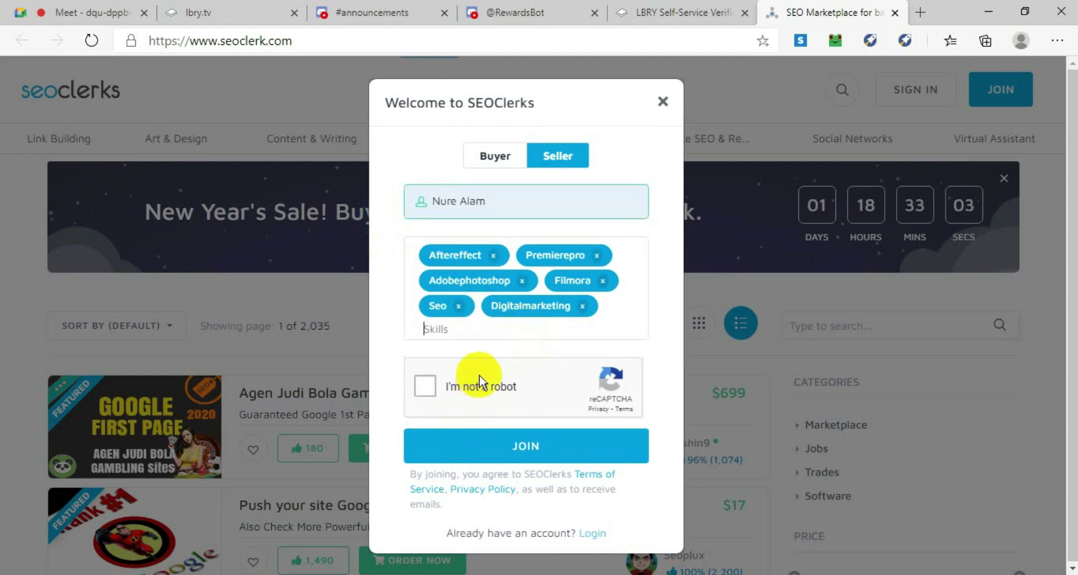
Pass the reCAPTCHA by selecting the three chimney images, then create the seller account
{"action": "left_click", "coordinate": [424, 387]}
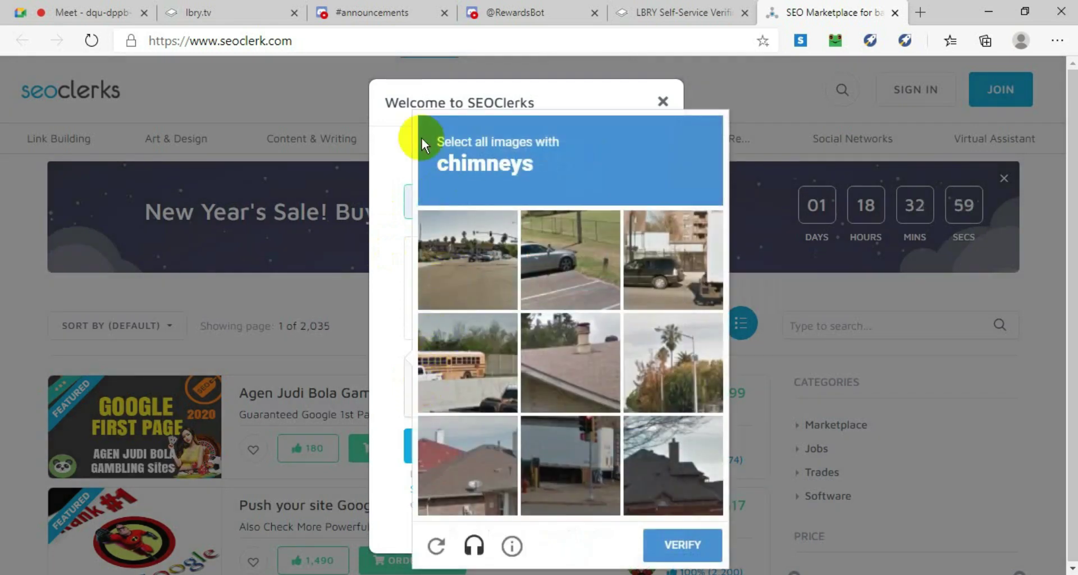
{"action": "left_click", "coordinate": [688, 455]}
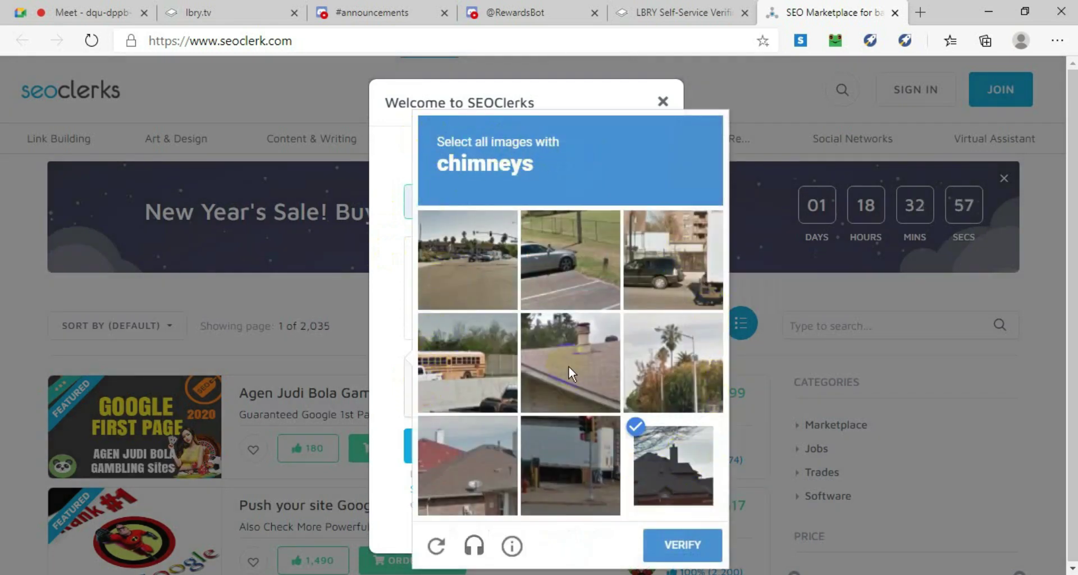
{"action": "left_click", "coordinate": [577, 354]}
{"action": "left_click", "coordinate": [463, 459]}
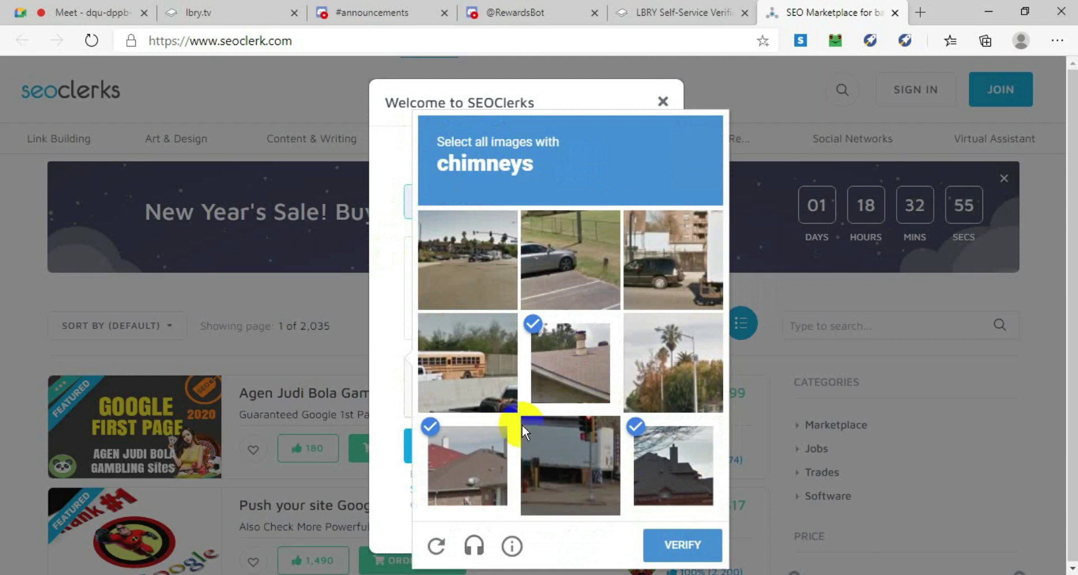
{"action": "left_click", "coordinate": [695, 542]}
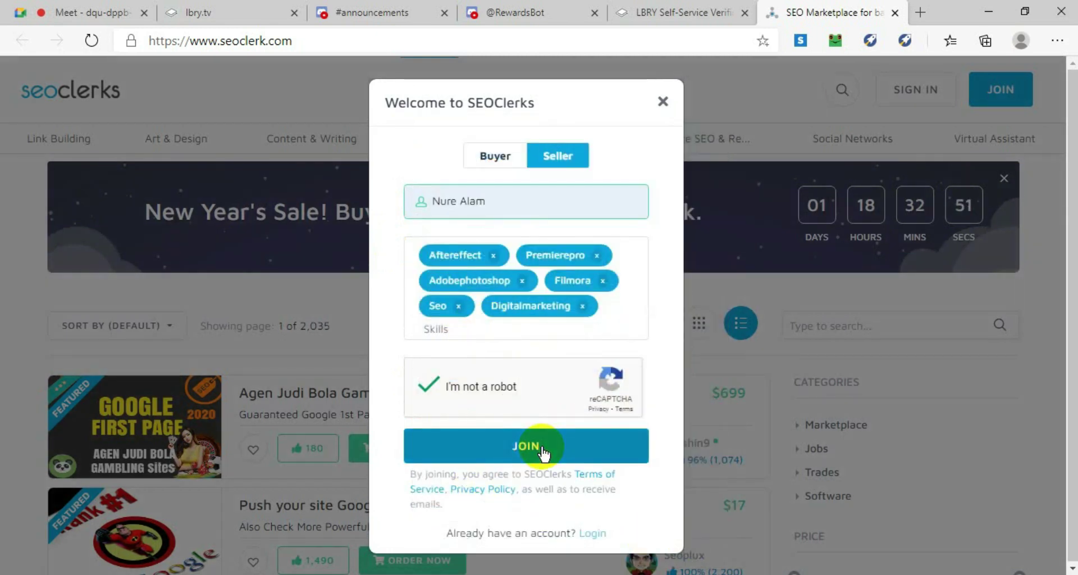
{"action": "left_click", "coordinate": [542, 450]}
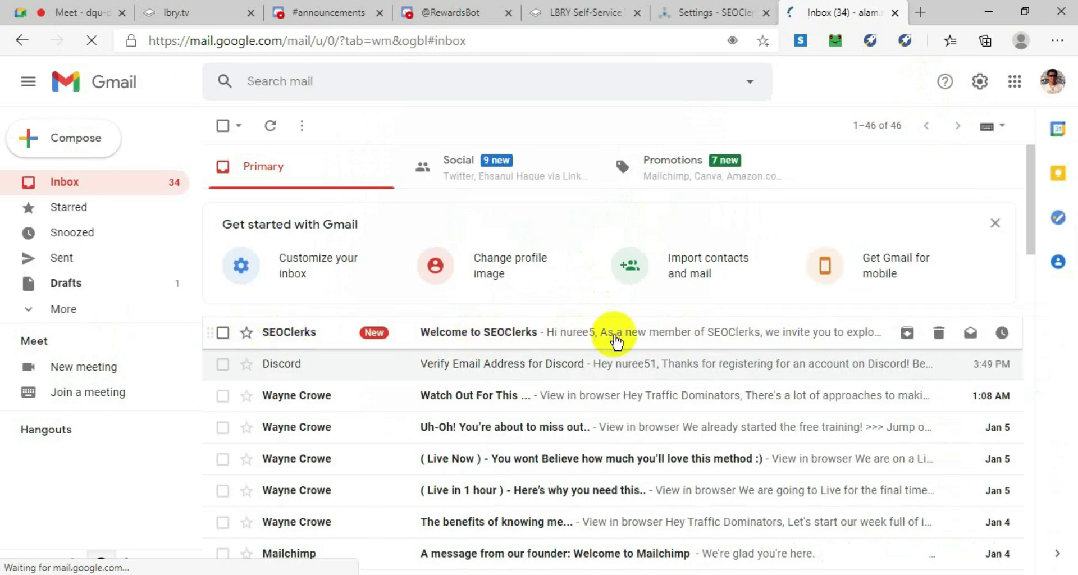
Open the Welcome to SEOClerks email in Gmail and use its confirmation link
{"action": "left_click", "coordinate": [616, 338]}
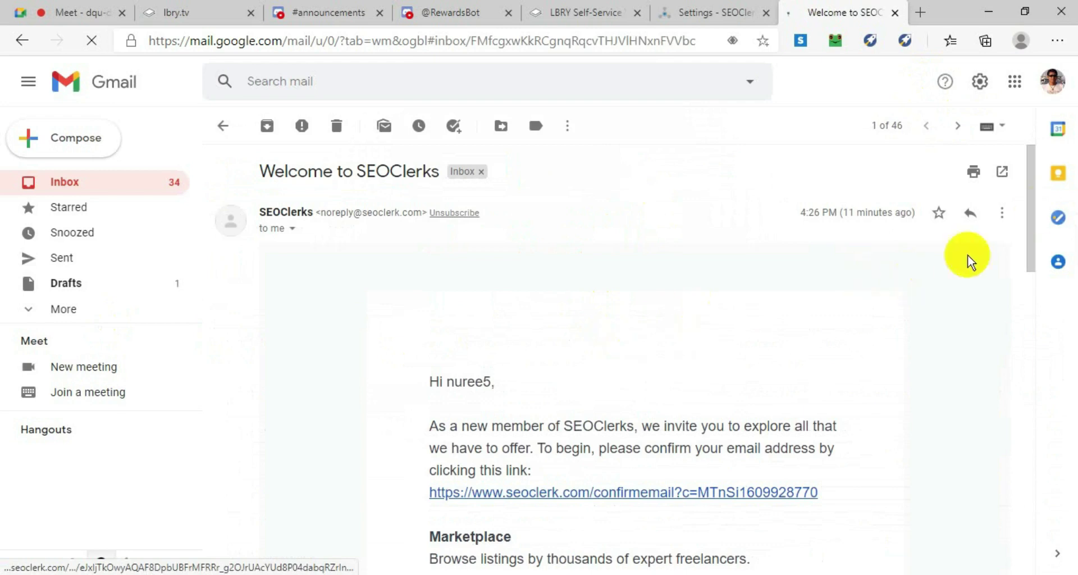
{"action": "left_click_drag", "start_coordinate": [1024, 238], "coordinate": [1019, 272]}
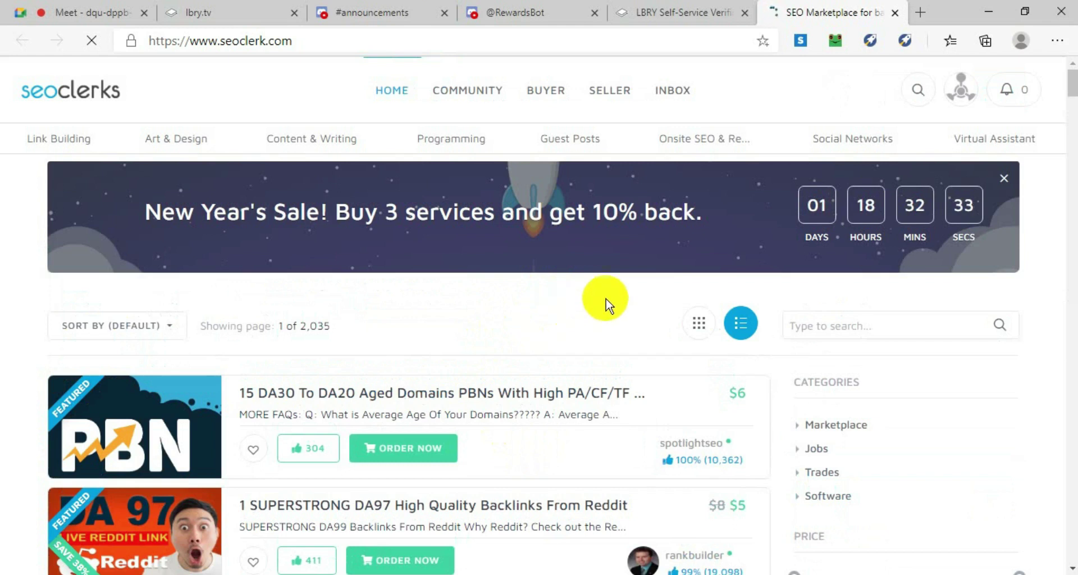
From Security, add a Bangladesh (+880) phone number, pass reCAPTCHA and send it for verification
{"action": "mouse_move", "coordinate": [959, 89]}
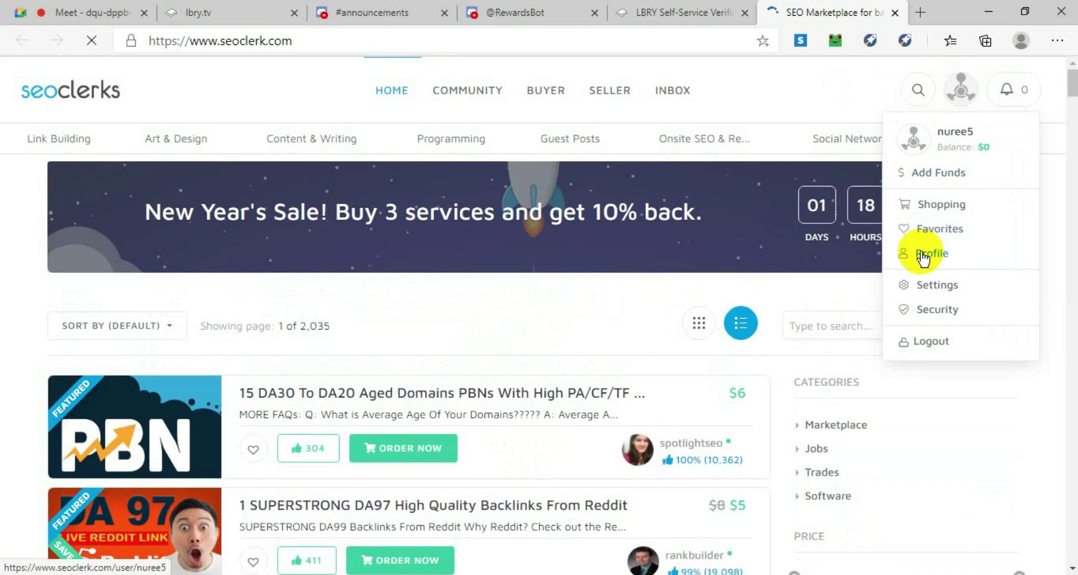
{"action": "left_click", "coordinate": [941, 310]}
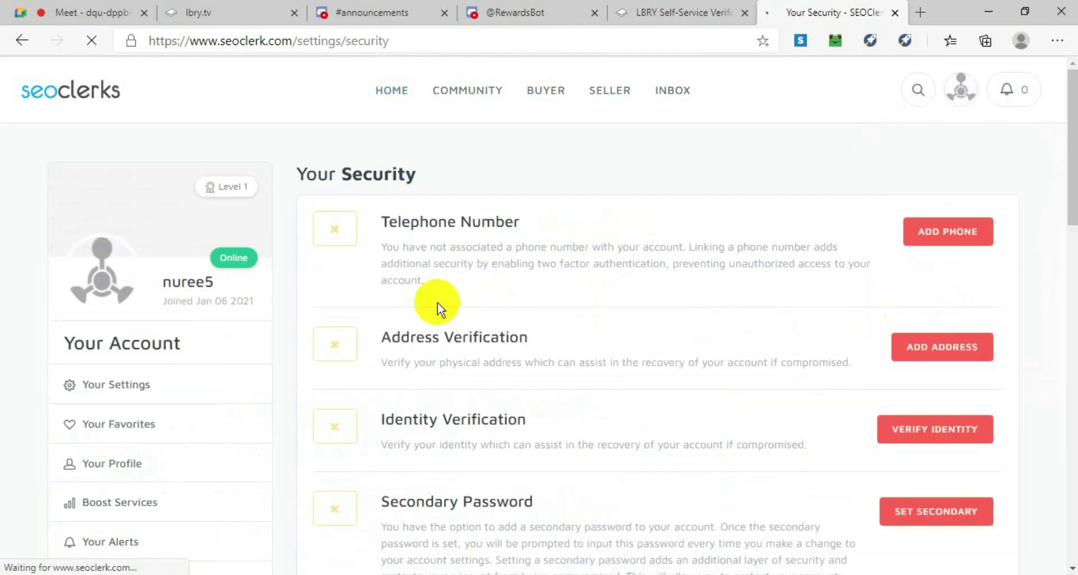
{"action": "left_click", "coordinate": [944, 241]}
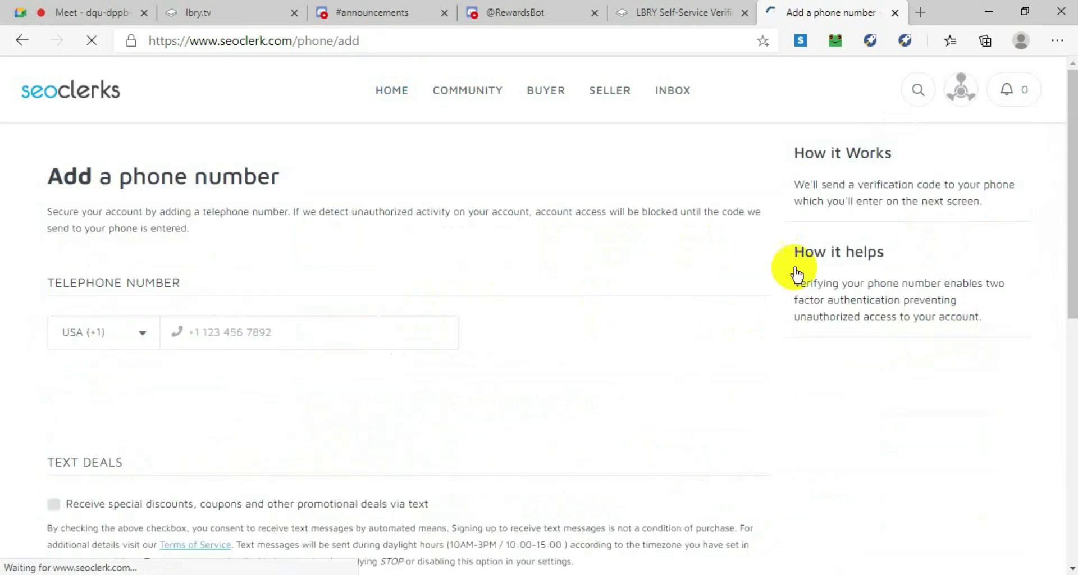
{"action": "left_click", "coordinate": [143, 338]}
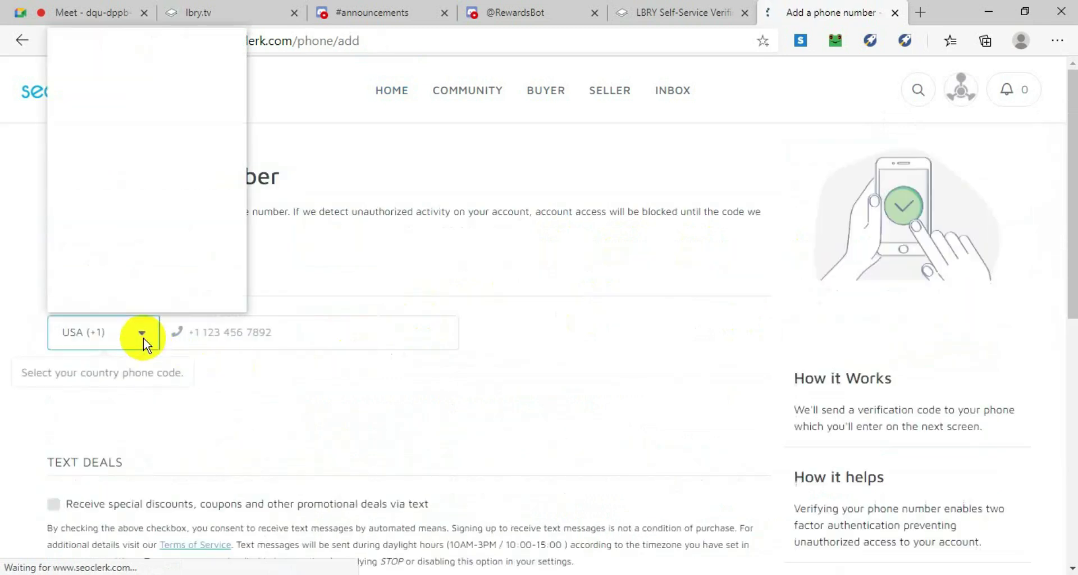
{"action": "key", "text": "b"}
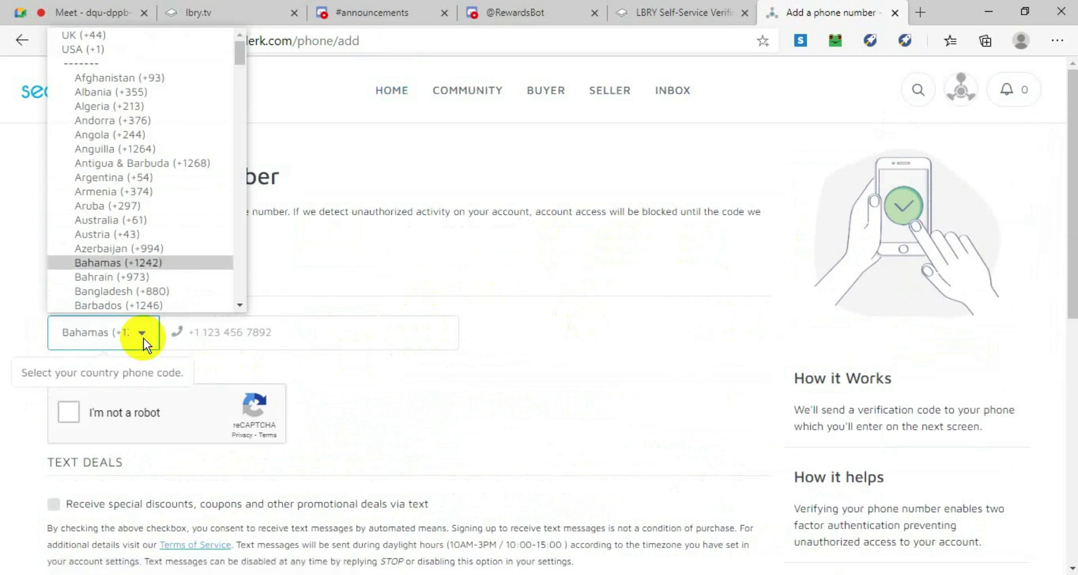
{"action": "left_click", "coordinate": [134, 291]}
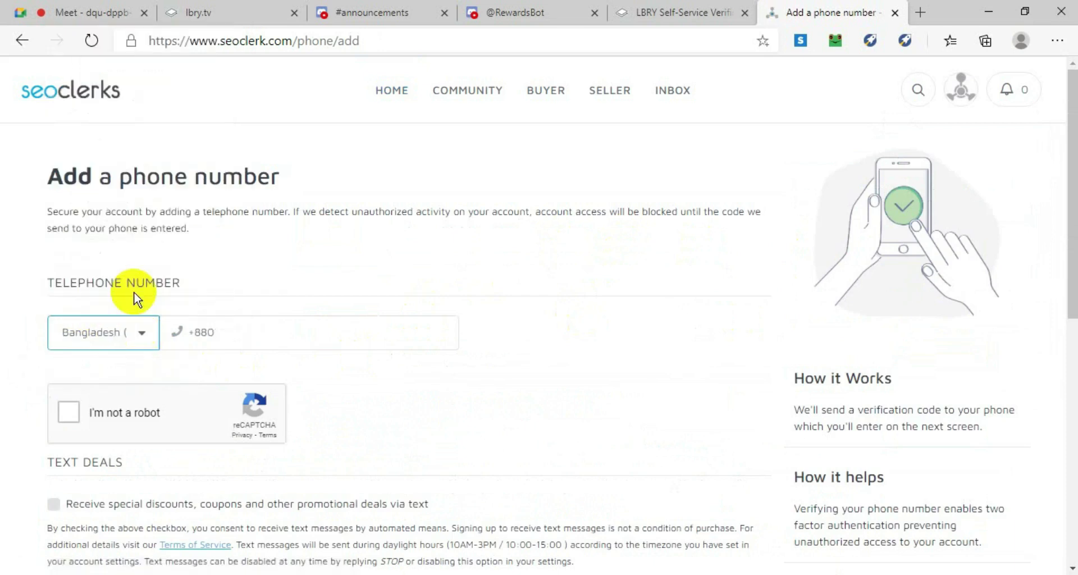
{"action": "left_click", "coordinate": [261, 341]}
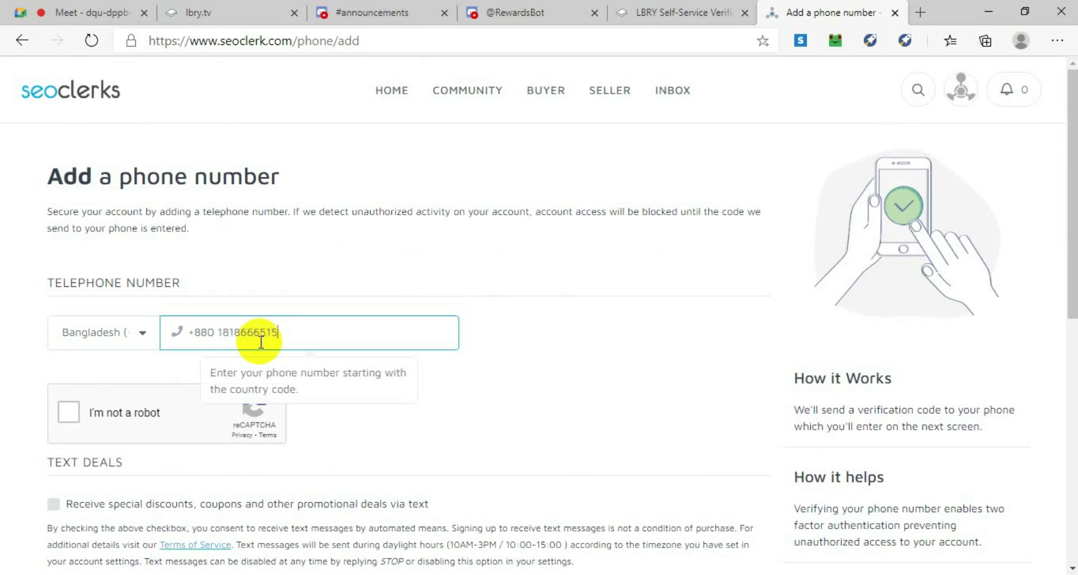
{"action": "left_click", "coordinate": [68, 414]}
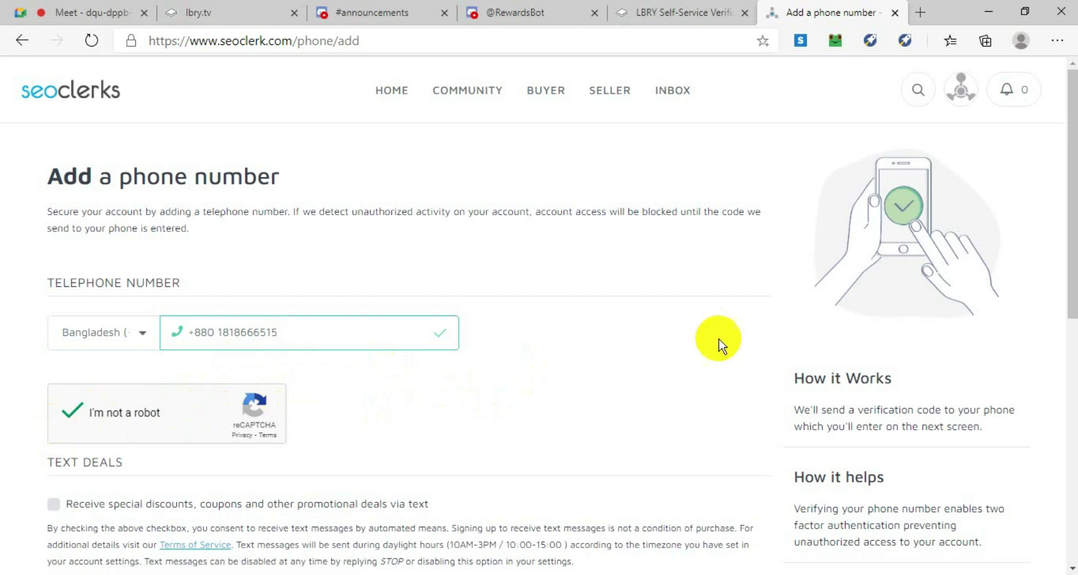
{"action": "left_click_drag", "start_coordinate": [1070, 288], "coordinate": [1058, 364]}
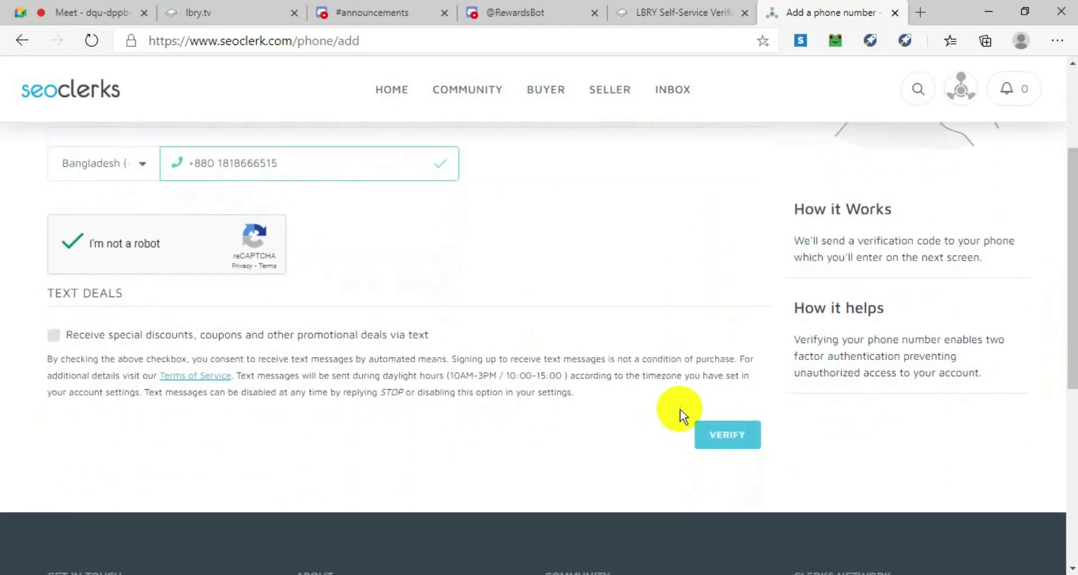
{"action": "left_click", "coordinate": [719, 433]}
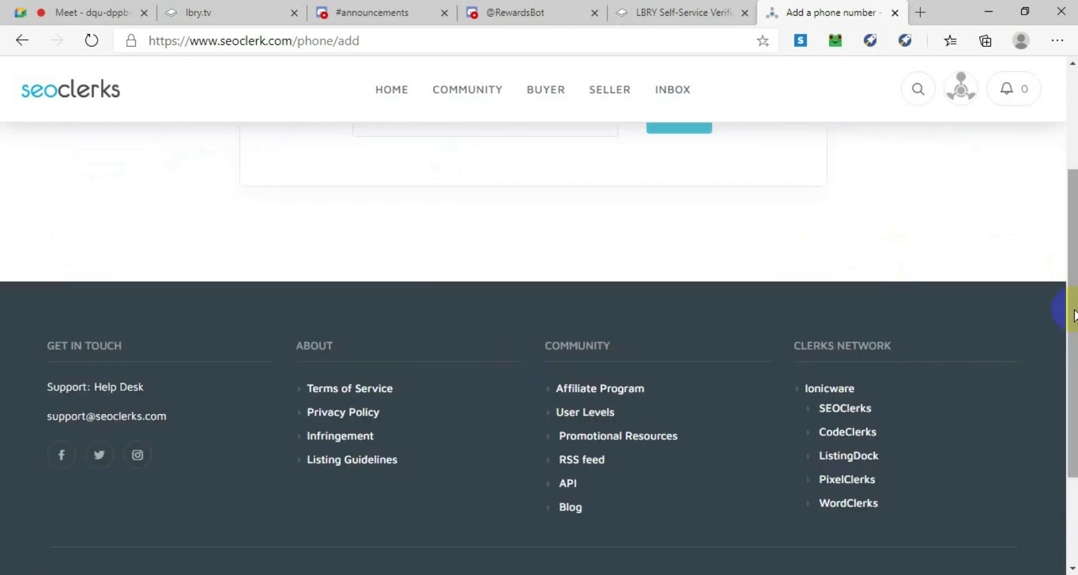
Enter the texted verification code, verify it, and return to the Security page
{"action": "left_click_drag", "start_coordinate": [1067, 309], "coordinate": [1065, 179]}
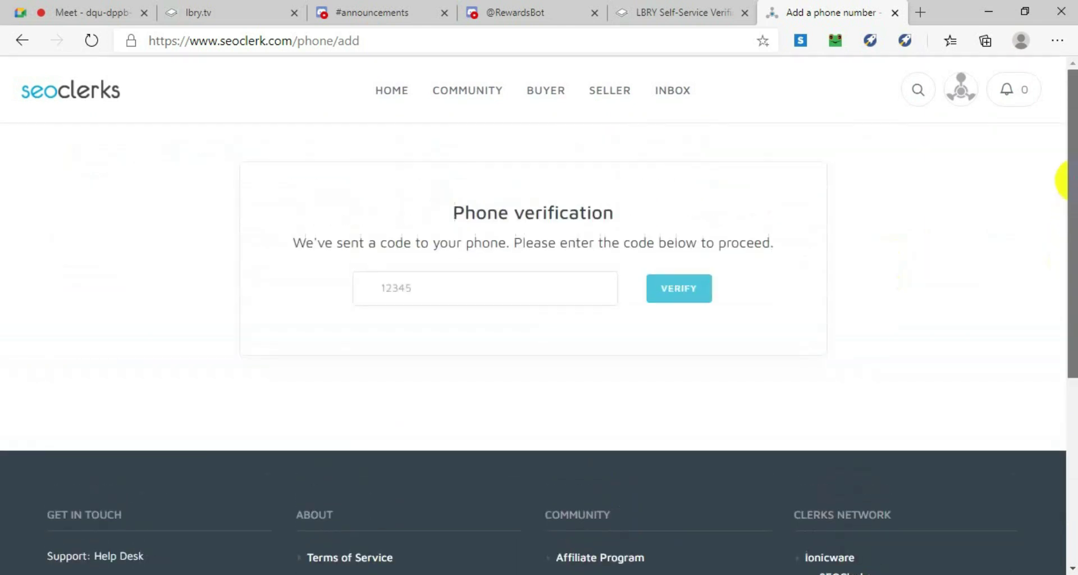
{"action": "left_click", "coordinate": [450, 292]}
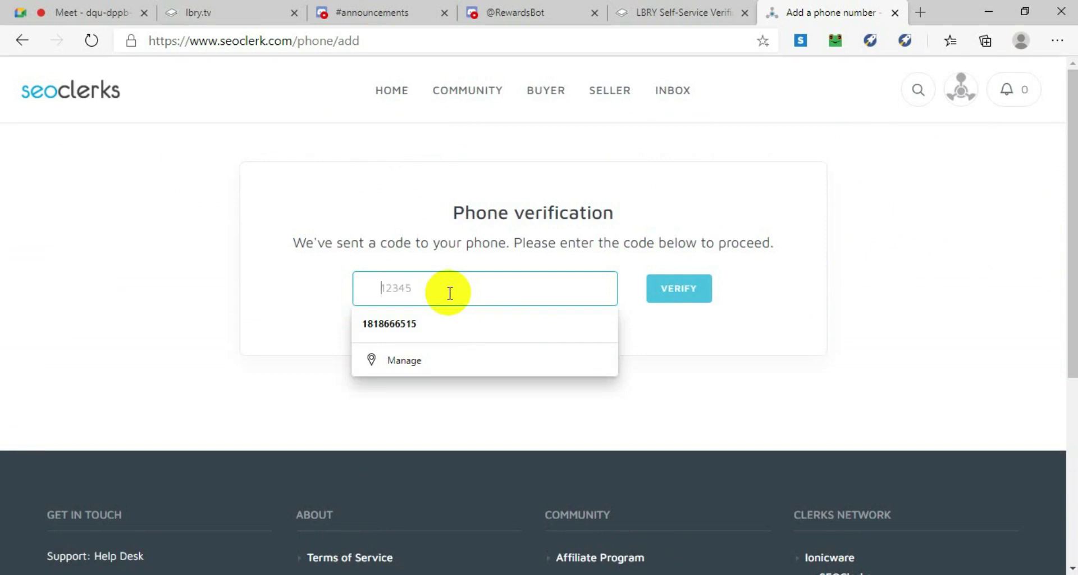
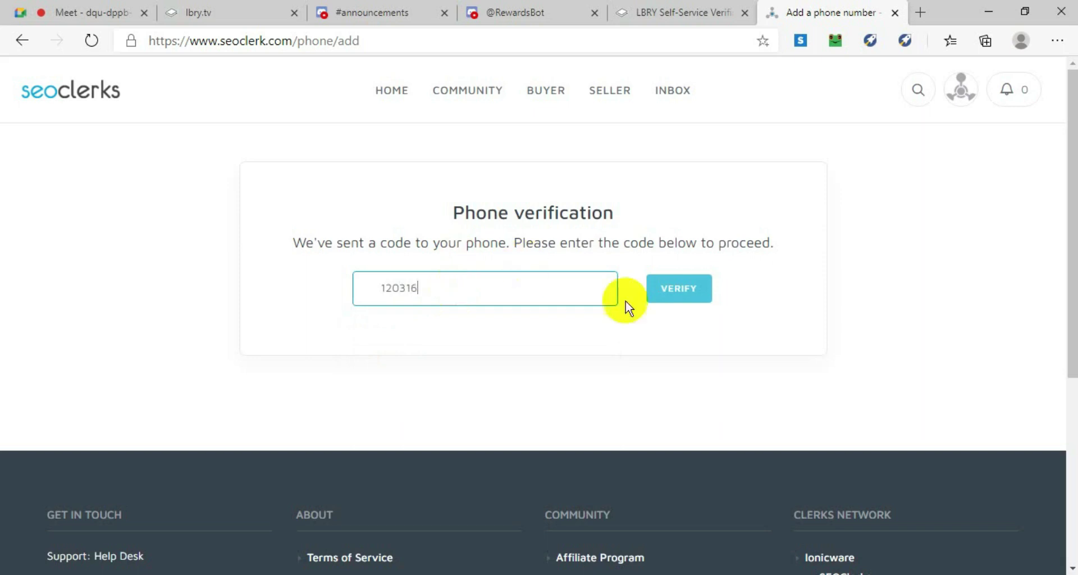
{"action": "left_click", "coordinate": [690, 300]}
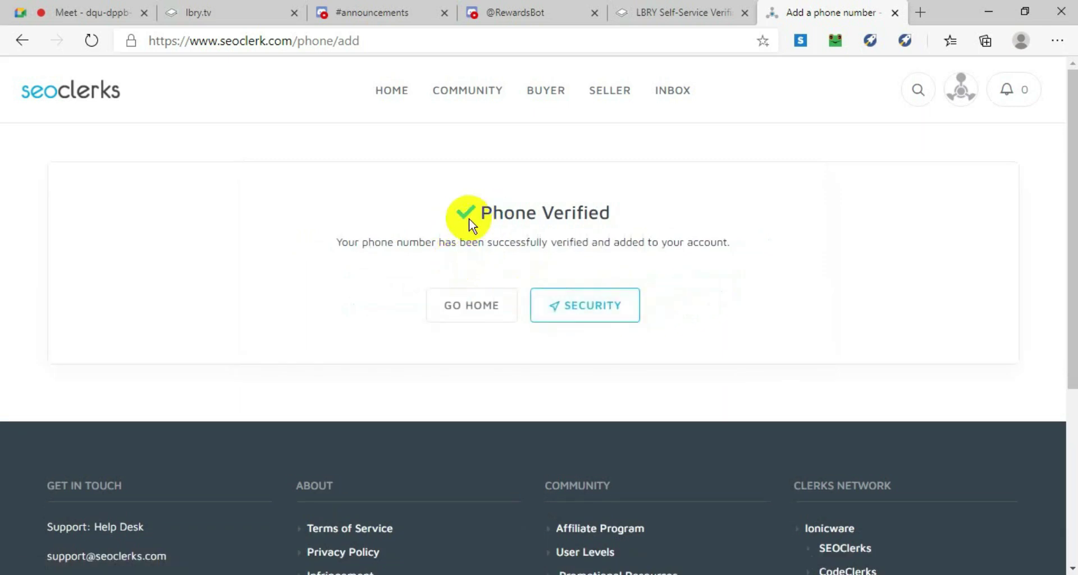
{"action": "left_click", "coordinate": [603, 316]}
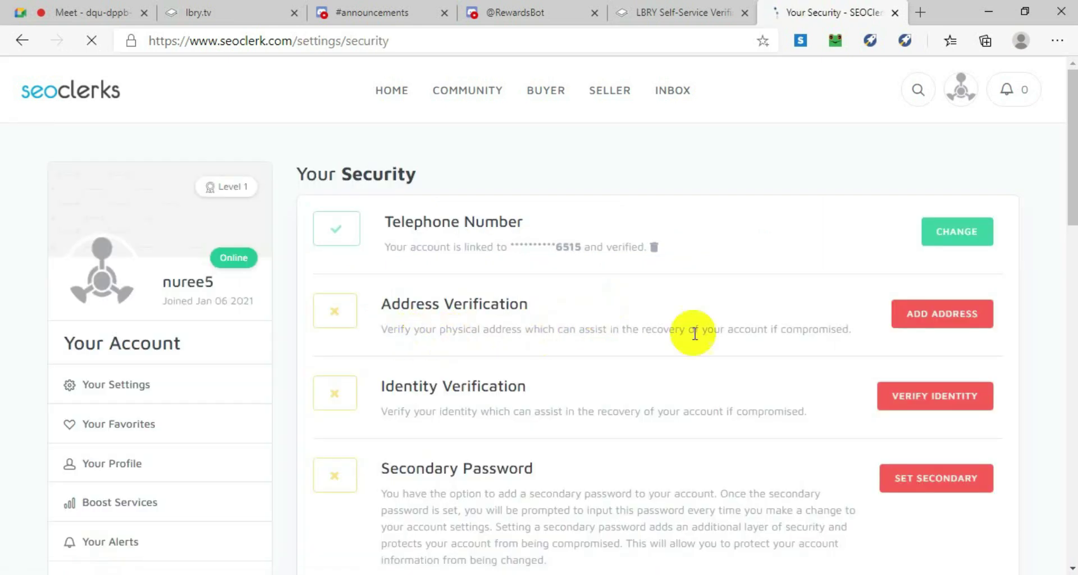
Fill the mailing address form from the saved entry, tick mail consent, and submit it
{"action": "left_click", "coordinate": [929, 307]}
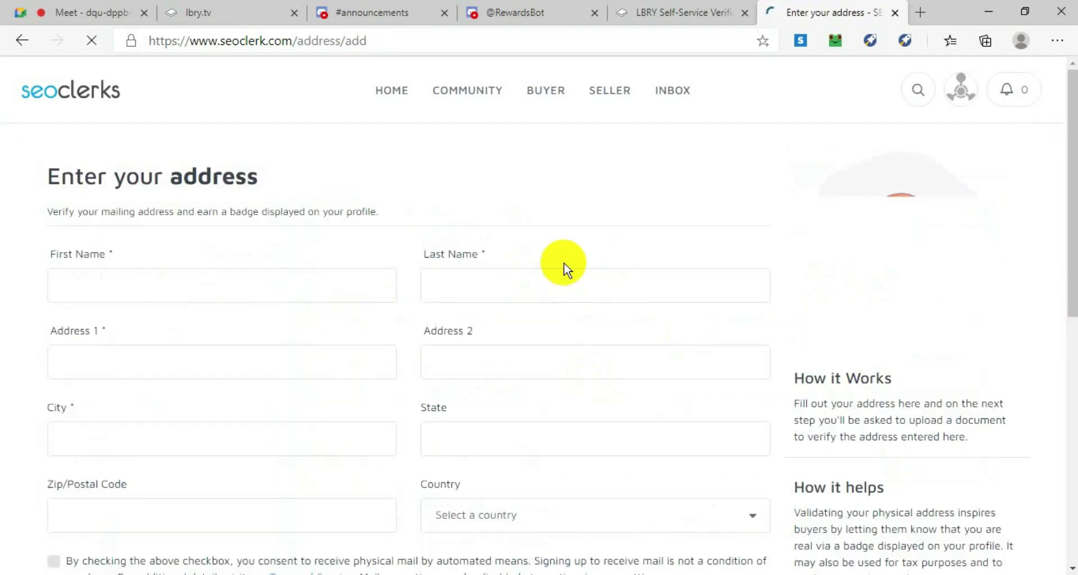
{"action": "left_click_drag", "start_coordinate": [1075, 217], "coordinate": [1070, 264]}
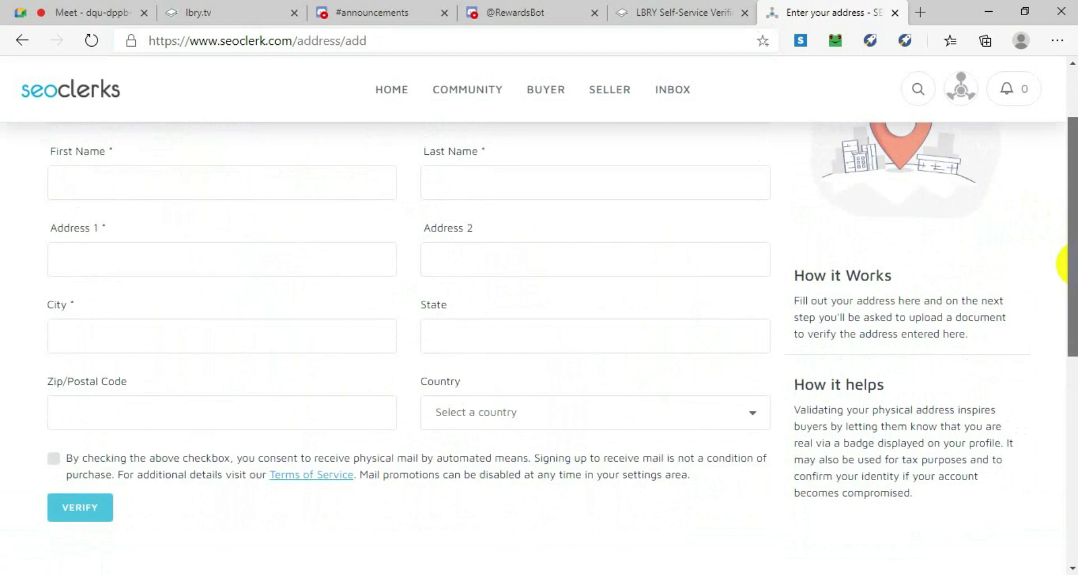
{"action": "left_click_drag", "start_coordinate": [1070, 263], "coordinate": [1067, 204]}
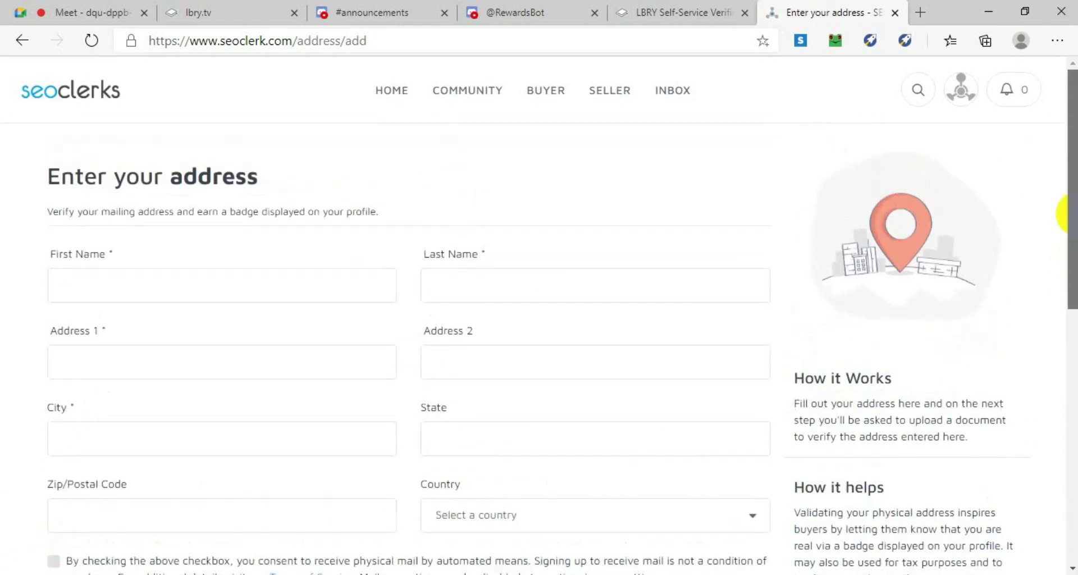
{"action": "left_click", "coordinate": [192, 284]}
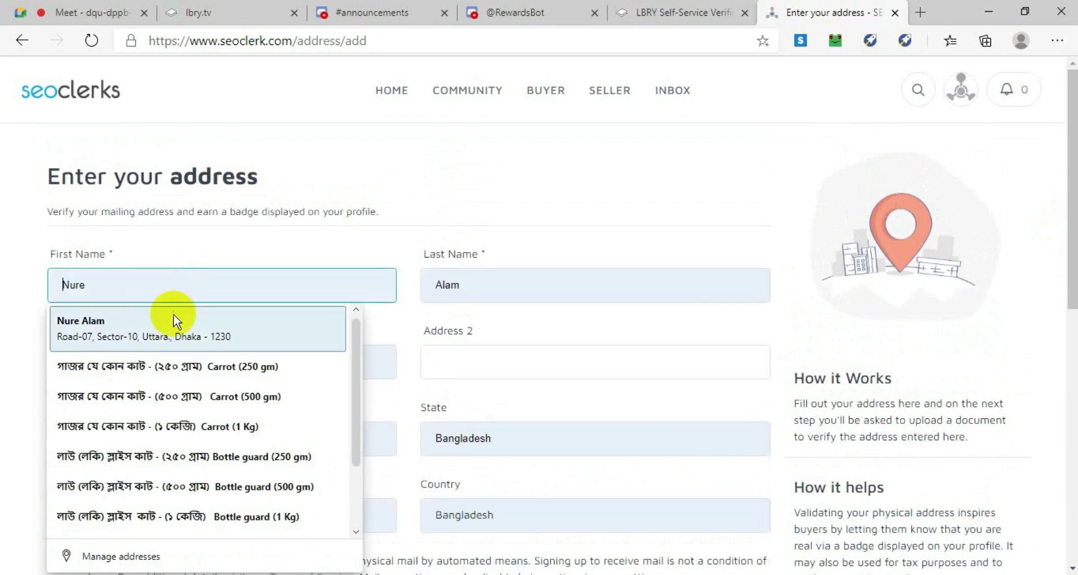
{"action": "left_click", "coordinate": [177, 317]}
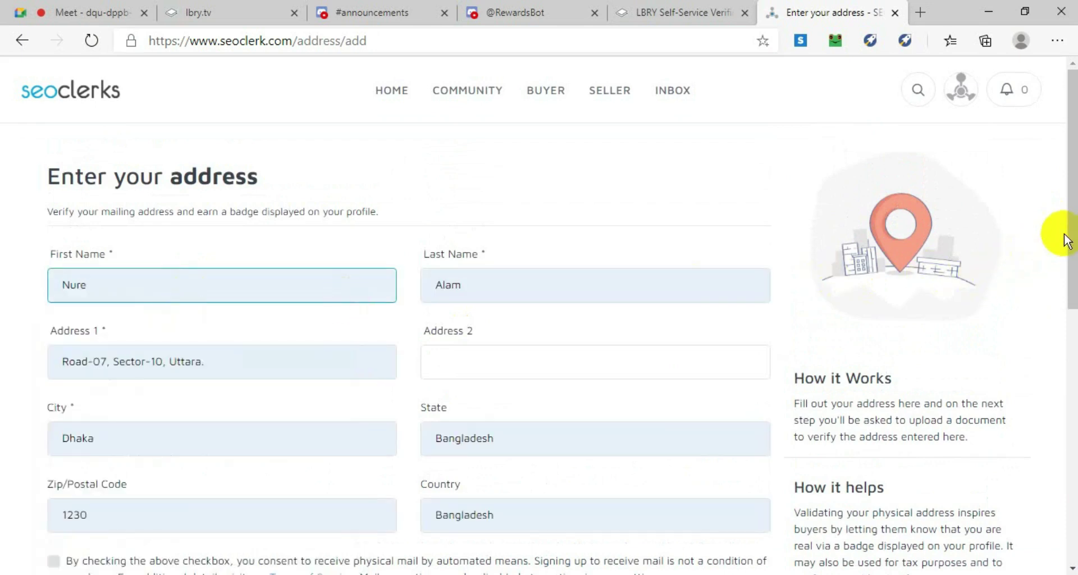
{"action": "left_click_drag", "start_coordinate": [1065, 233], "coordinate": [1070, 303]}
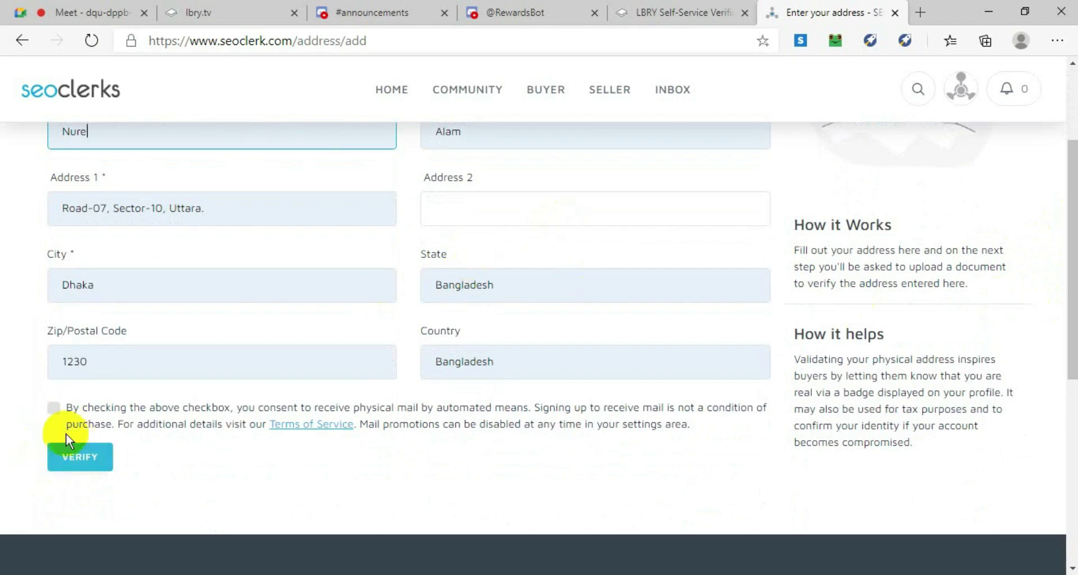
{"action": "left_click", "coordinate": [54, 407]}
{"action": "left_click", "coordinate": [80, 461]}
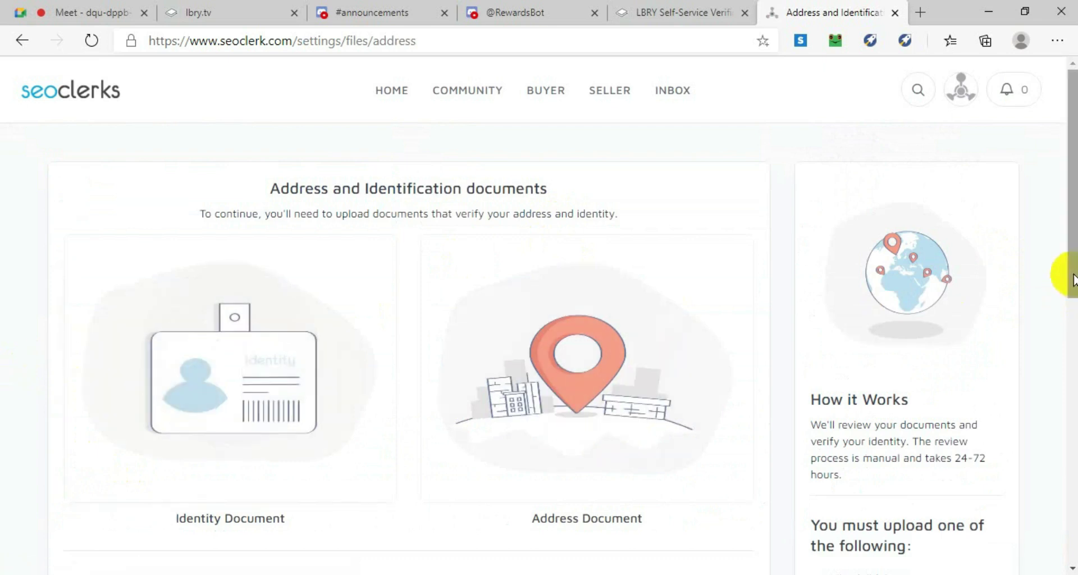
Upload 'Front side of ID' from Desktop > Documents as the Identity Document
{"action": "left_click_drag", "start_coordinate": [1073, 279], "coordinate": [1054, 329]}
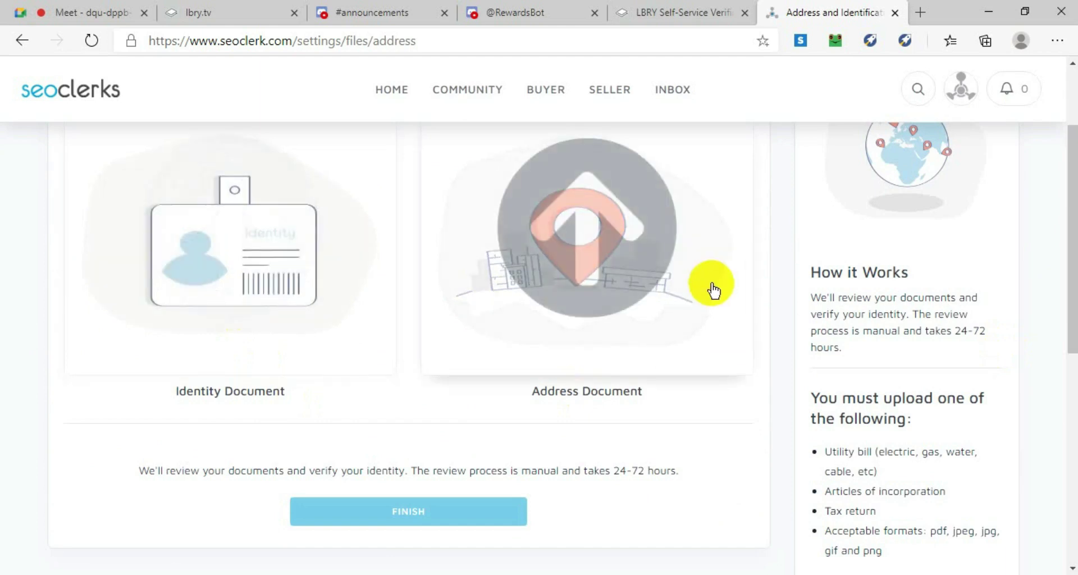
{"action": "left_click", "coordinate": [255, 272]}
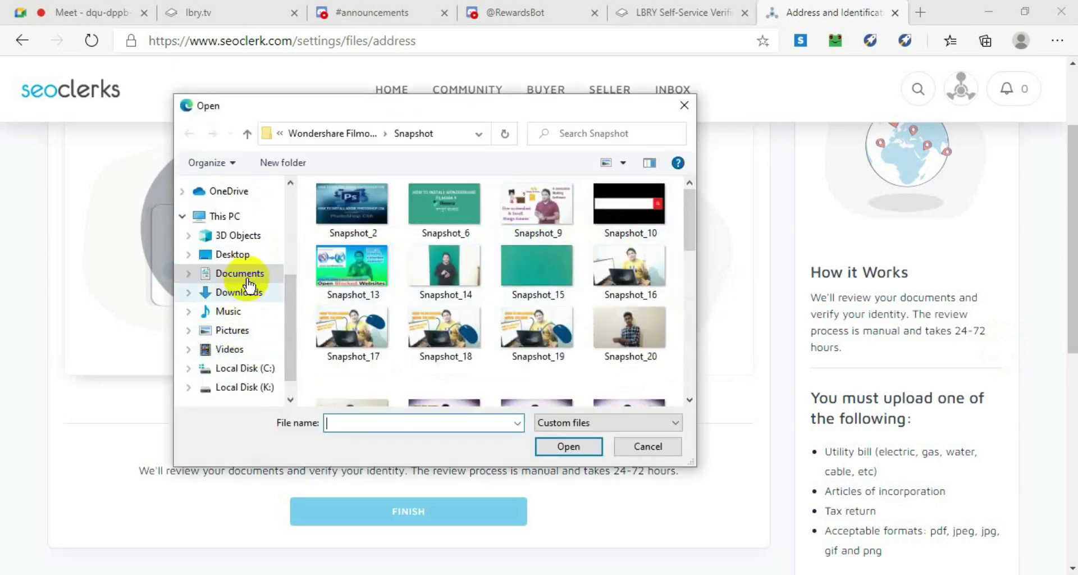
{"action": "left_click", "coordinate": [246, 258]}
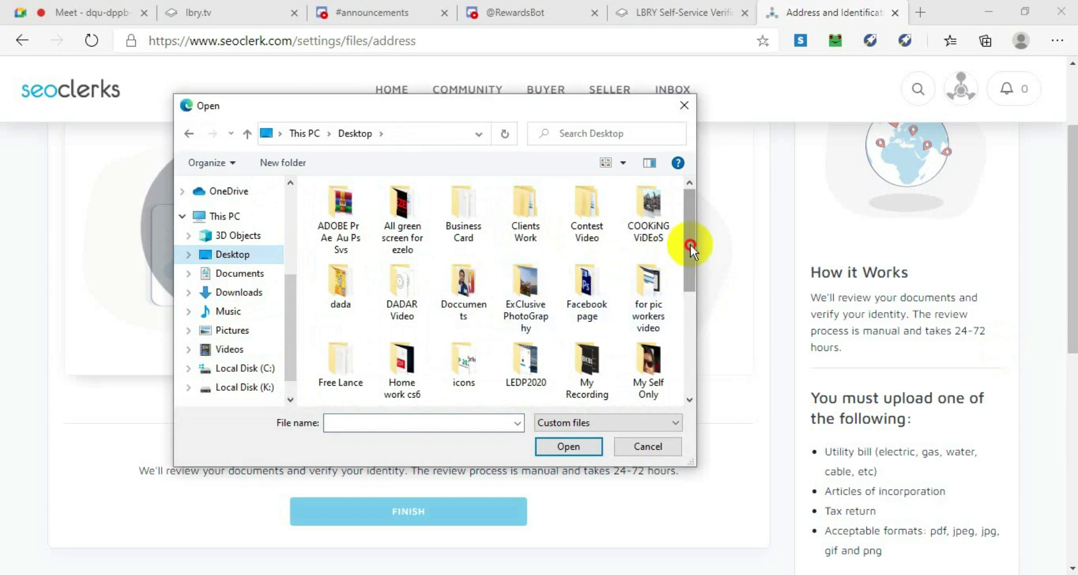
{"action": "left_click_drag", "start_coordinate": [689, 244], "coordinate": [689, 258]}
{"action": "left_click", "coordinate": [480, 279]}
{"action": "double_click", "coordinate": [481, 279]}
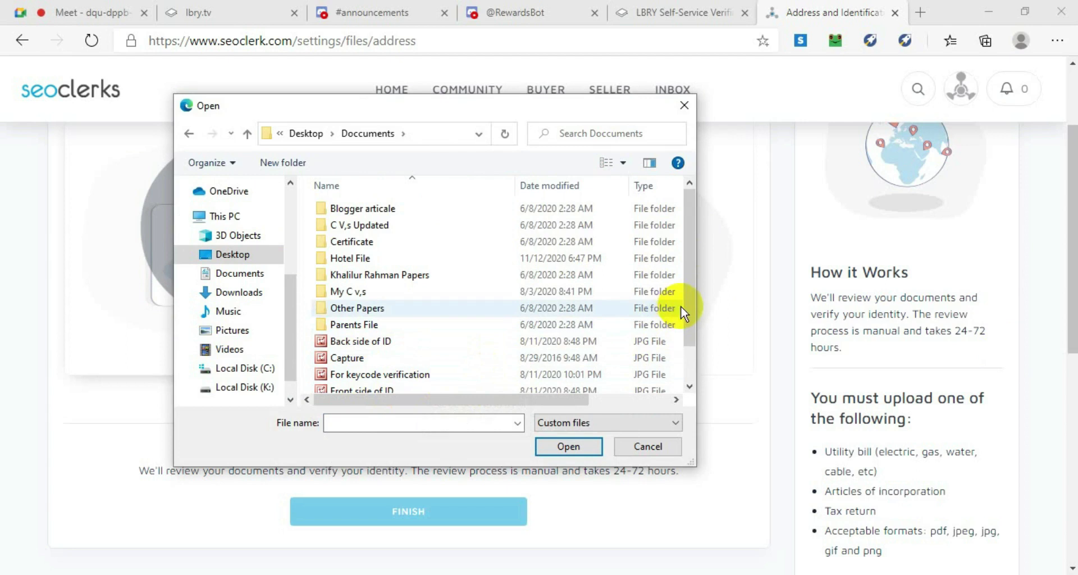
{"action": "scroll", "coordinate": [685, 304], "scroll_direction": "down", "scroll_amount": 1}
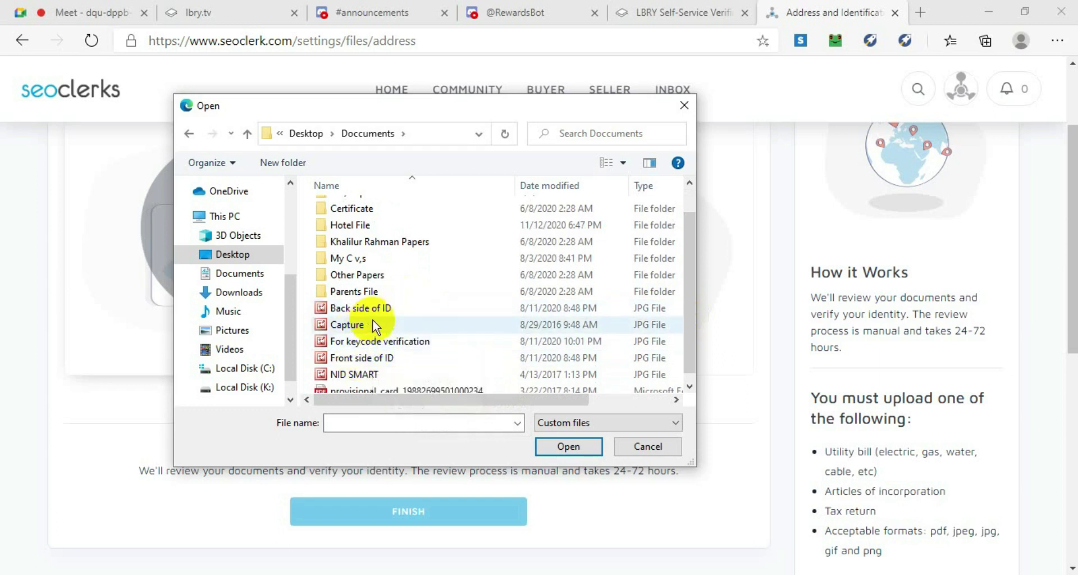
{"action": "left_click", "coordinate": [385, 358]}
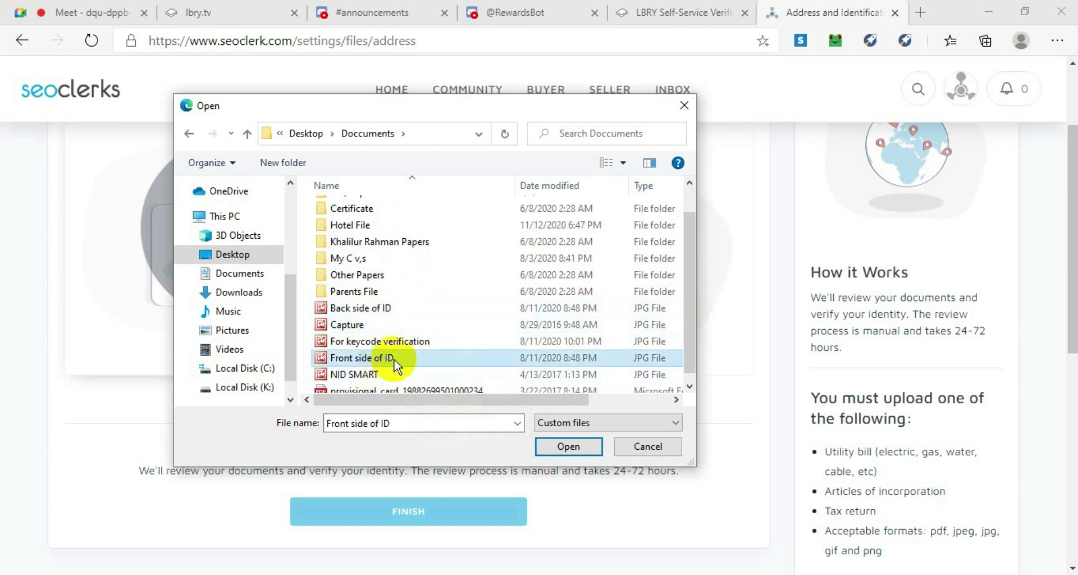
{"action": "left_click", "coordinate": [569, 447]}
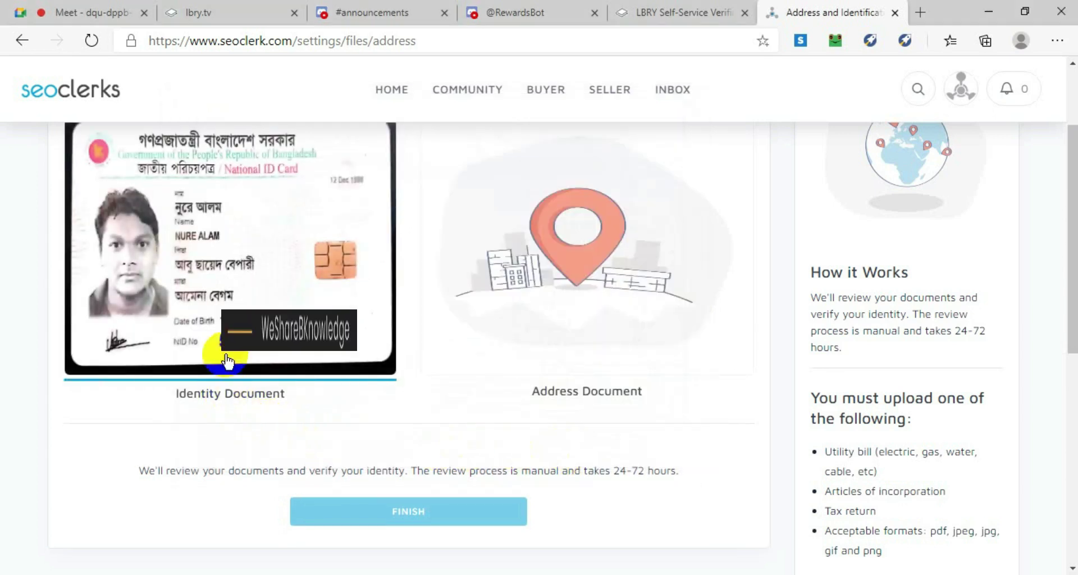
Upload 'Back side of ID' as the Address Document and finish submitting both documents
{"action": "mouse_move", "coordinate": [645, 378]}
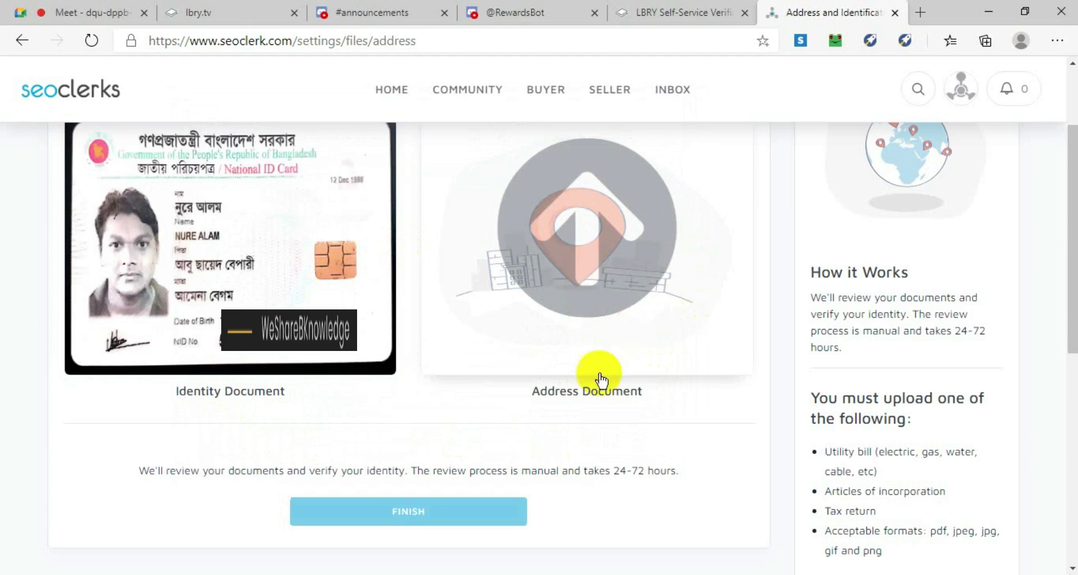
{"action": "left_click", "coordinate": [596, 272]}
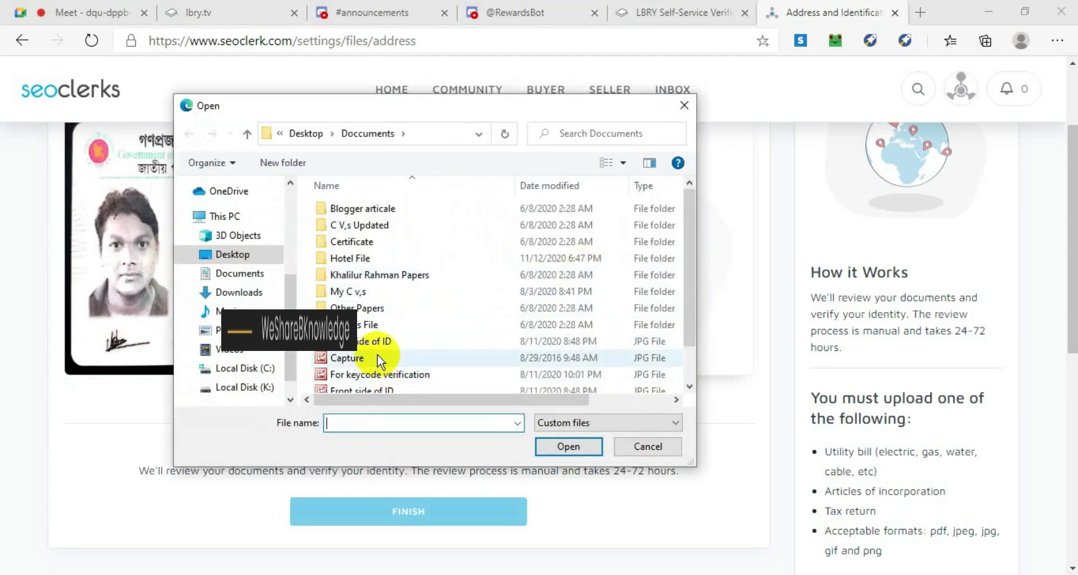
{"action": "double_click", "coordinate": [377, 343]}
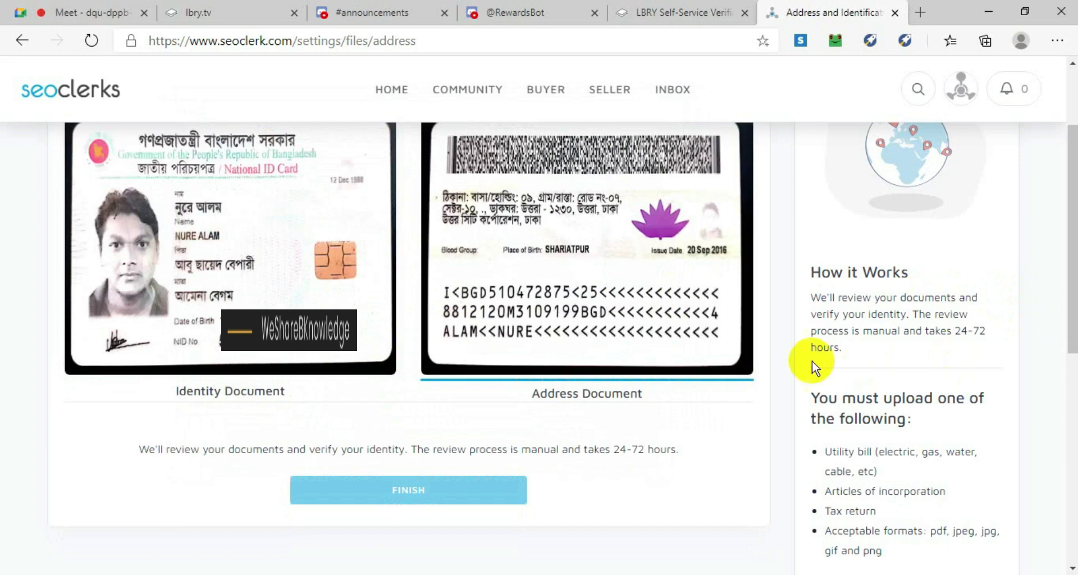
{"action": "left_click", "coordinate": [408, 494]}
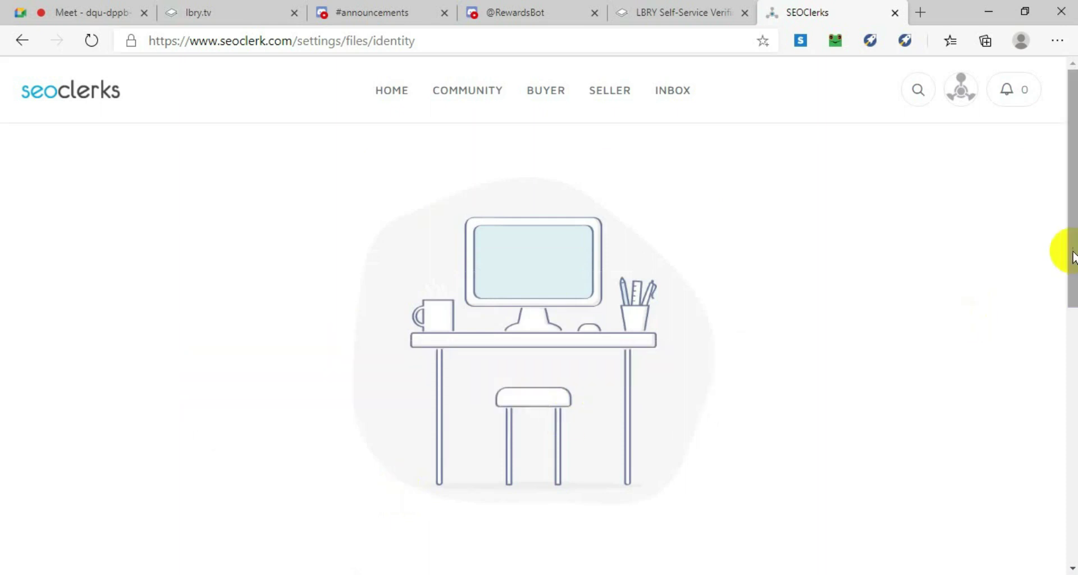
Scroll the document confirmation page and go back to the Security settings
{"action": "left_click_drag", "start_coordinate": [1066, 253], "coordinate": [1023, 374]}
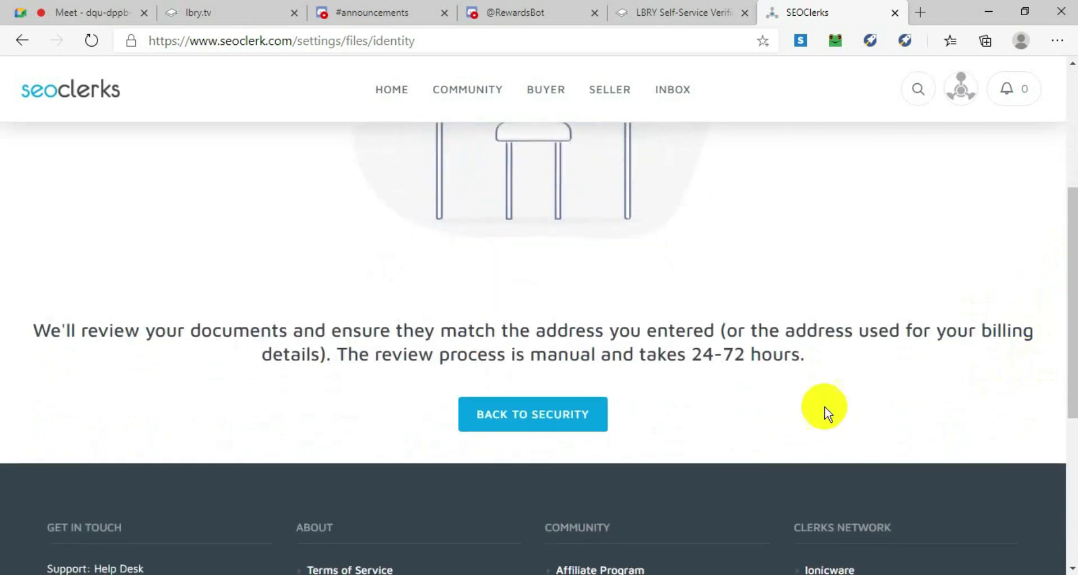
{"action": "scroll", "coordinate": [806, 291], "scroll_direction": "up", "scroll_amount": 5}
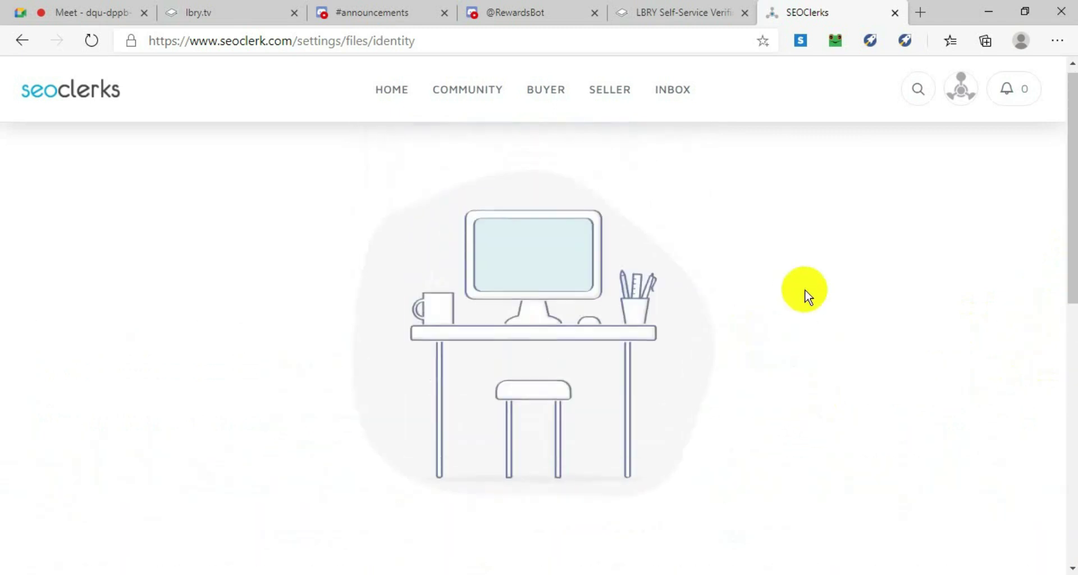
{"action": "scroll", "coordinate": [806, 291], "scroll_direction": "down", "scroll_amount": 8}
{"action": "scroll", "coordinate": [782, 325], "scroll_direction": "up", "scroll_amount": 5}
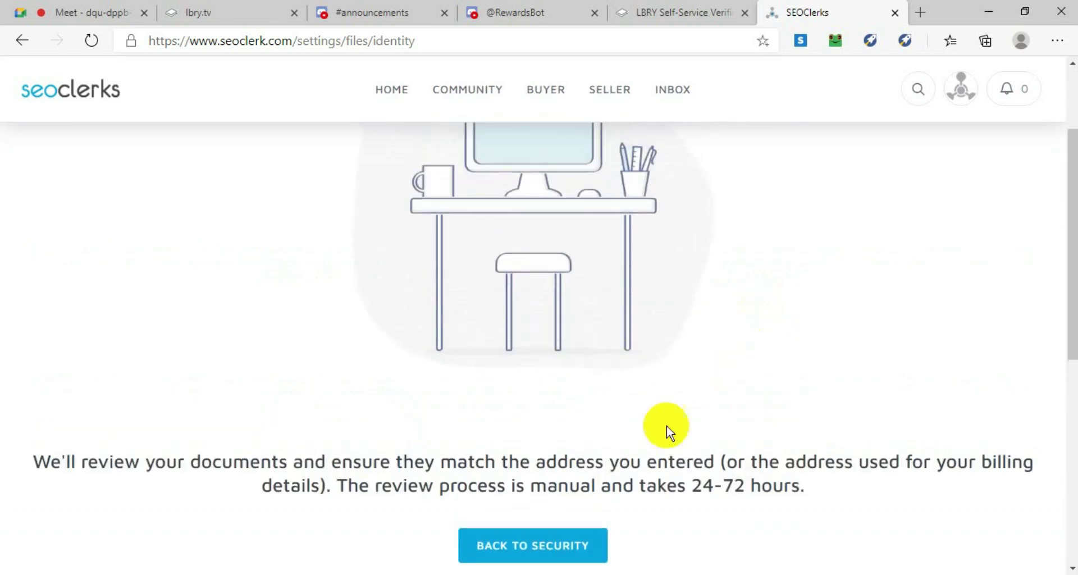
{"action": "left_click", "coordinate": [554, 544]}
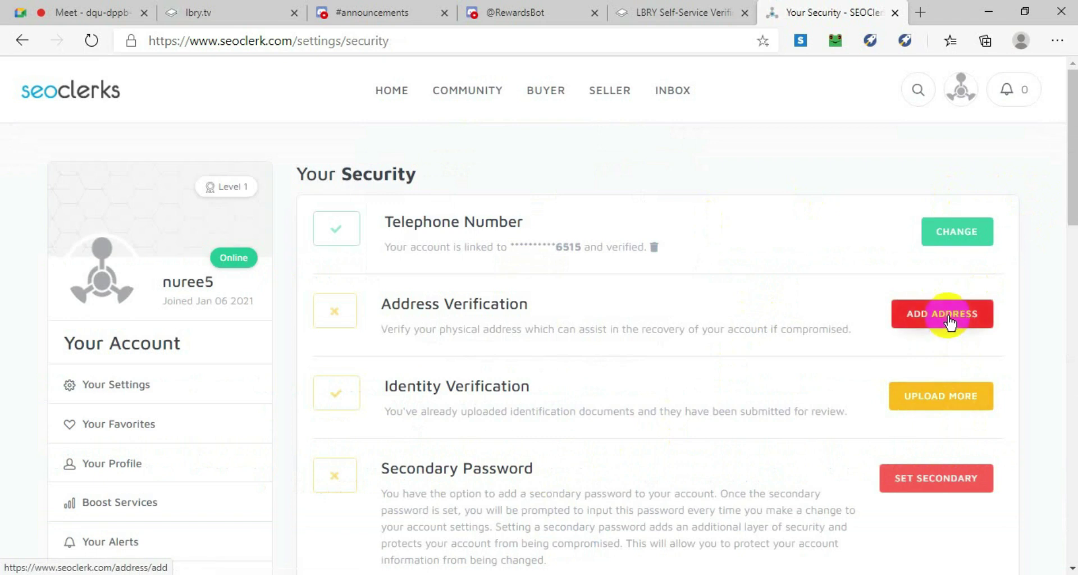
Choose 'Who was your childhood hero?' as the security question, type an answer, and add it
{"action": "left_click_drag", "start_coordinate": [1070, 219], "coordinate": [1073, 280]}
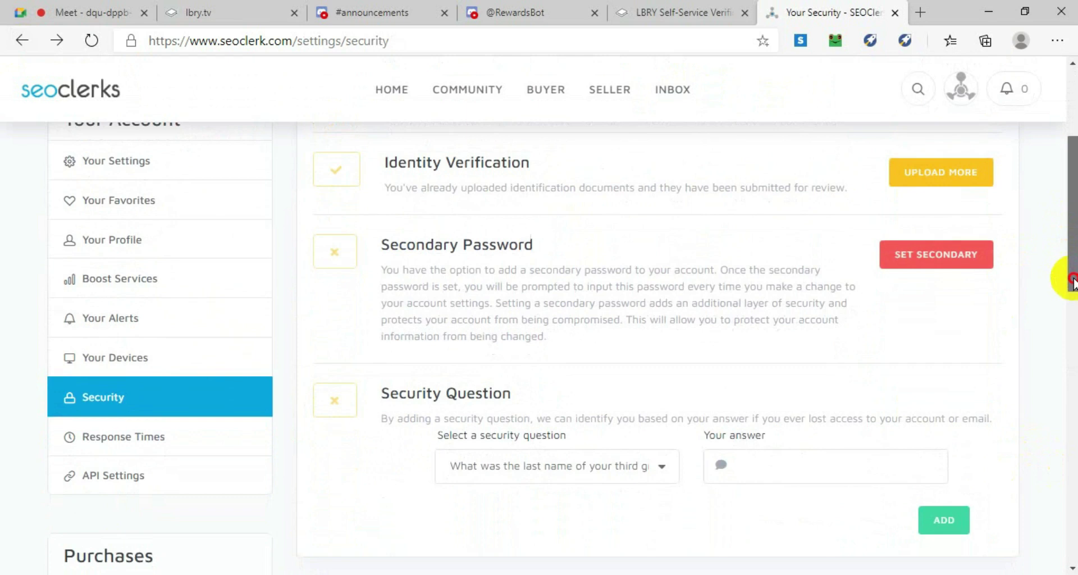
{"action": "left_click", "coordinate": [914, 262]}
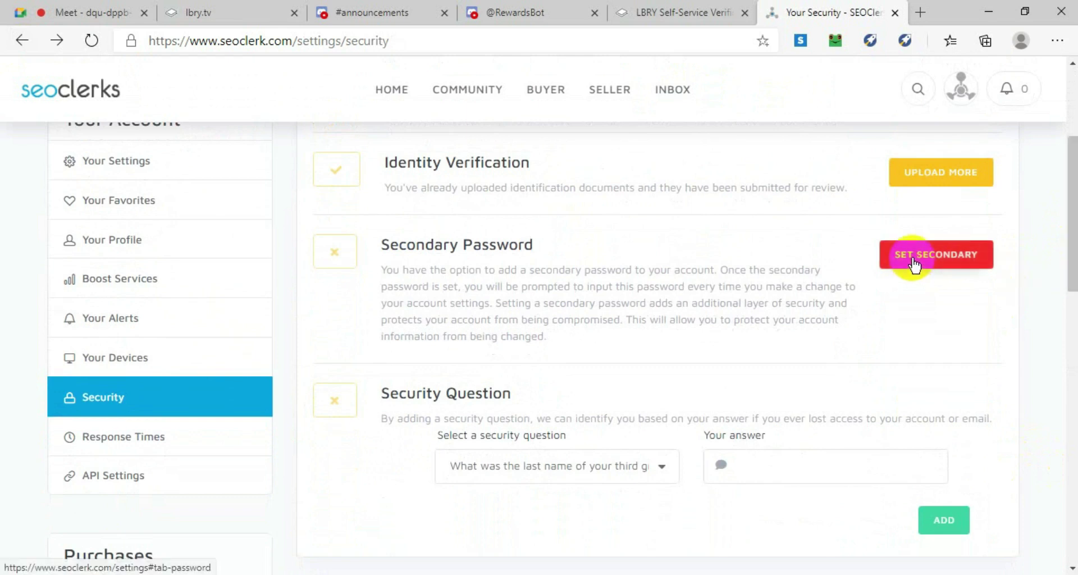
{"action": "left_click_drag", "start_coordinate": [1070, 266], "coordinate": [1074, 312]}
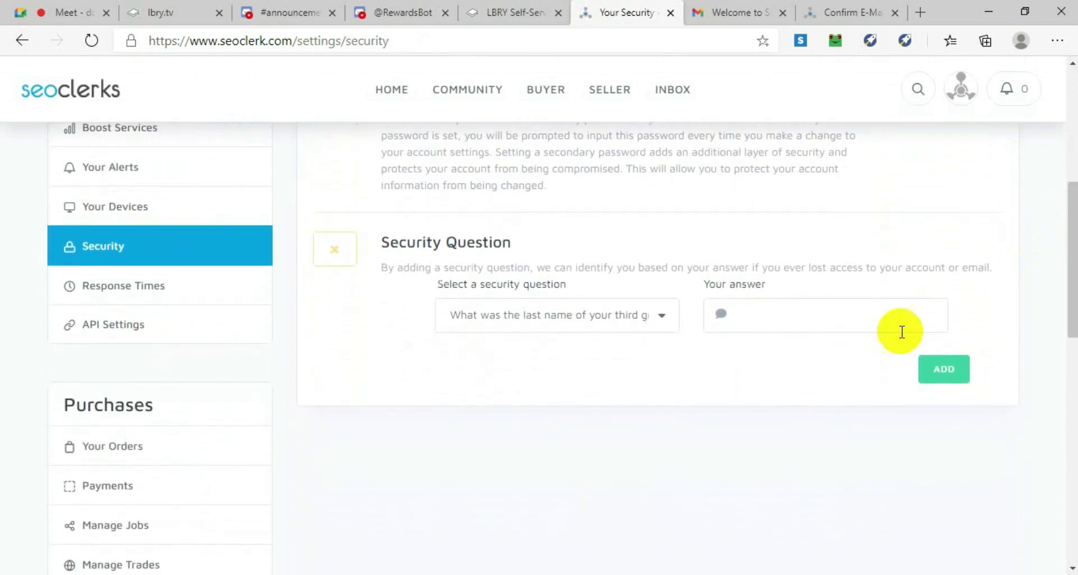
{"action": "left_click", "coordinate": [658, 320]}
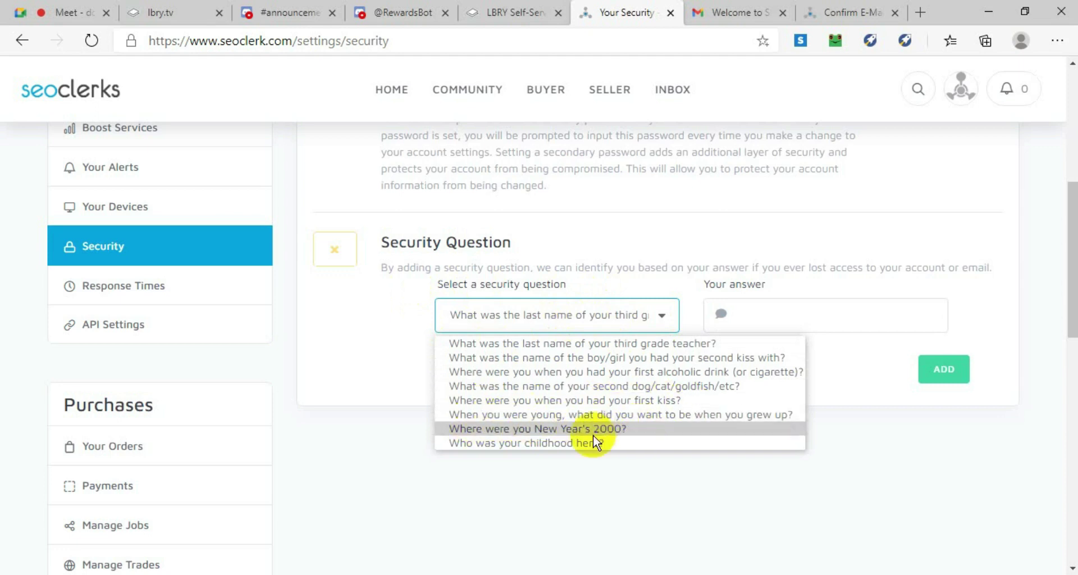
{"action": "left_click", "coordinate": [494, 443]}
{"action": "left_click", "coordinate": [786, 308]}
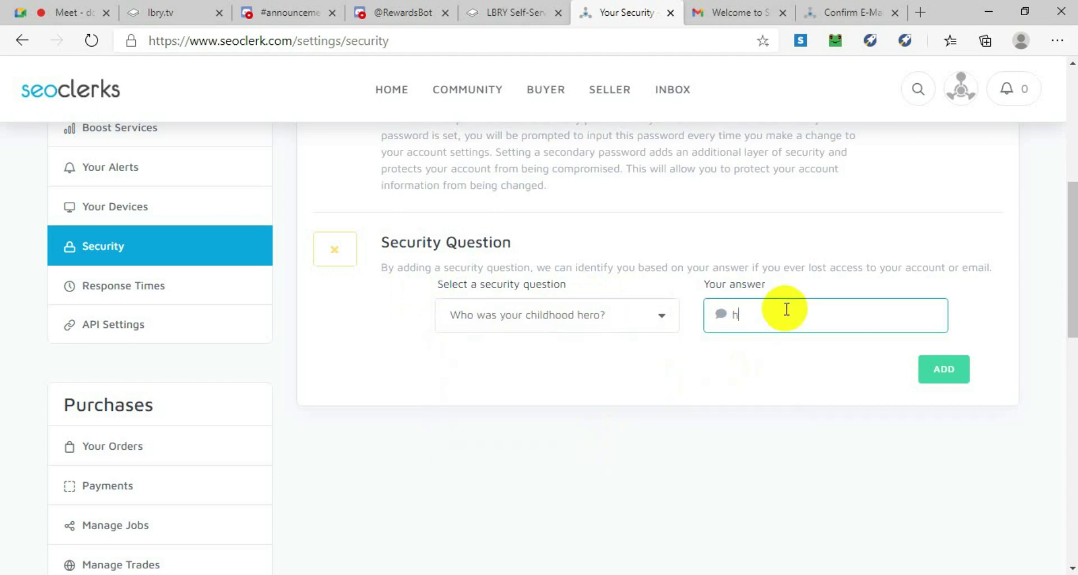
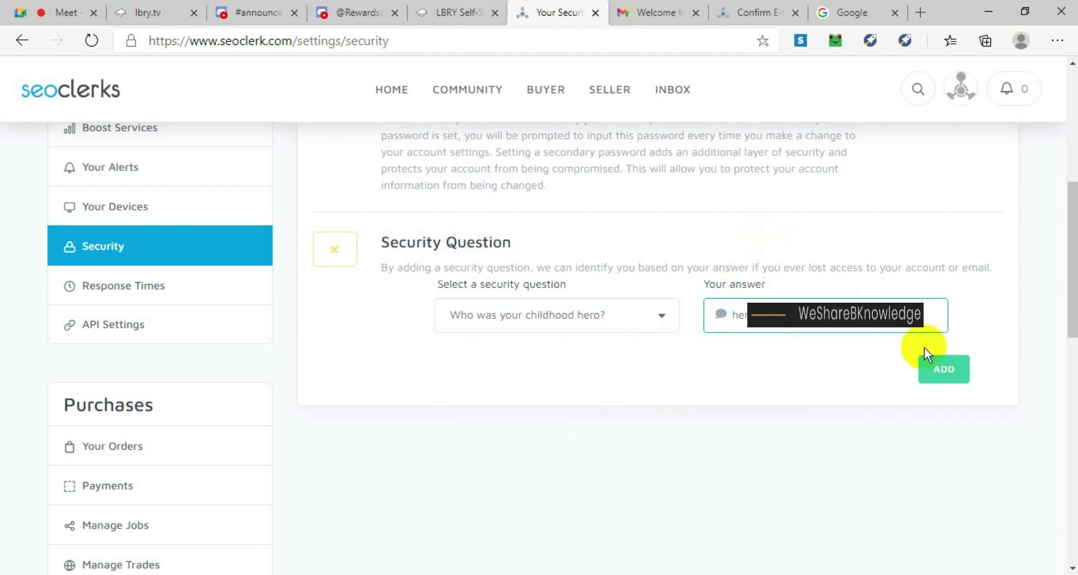
{"action": "left_click", "coordinate": [943, 370]}
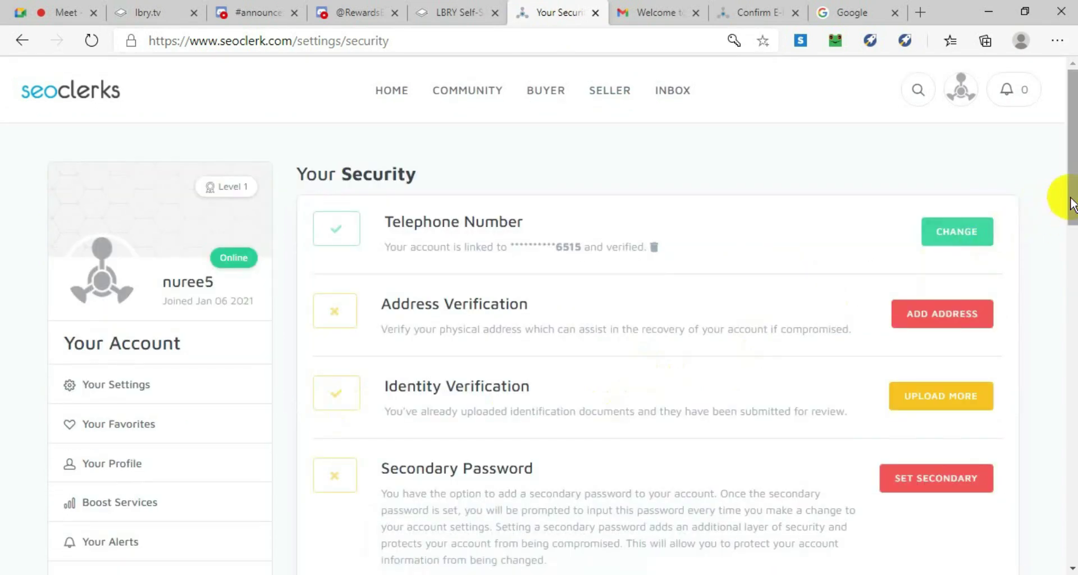
Open the avatar dropdown in the top-right header to show balance, Settings, Security and Logout
{"action": "left_click_drag", "start_coordinate": [1066, 192], "coordinate": [846, 212]}
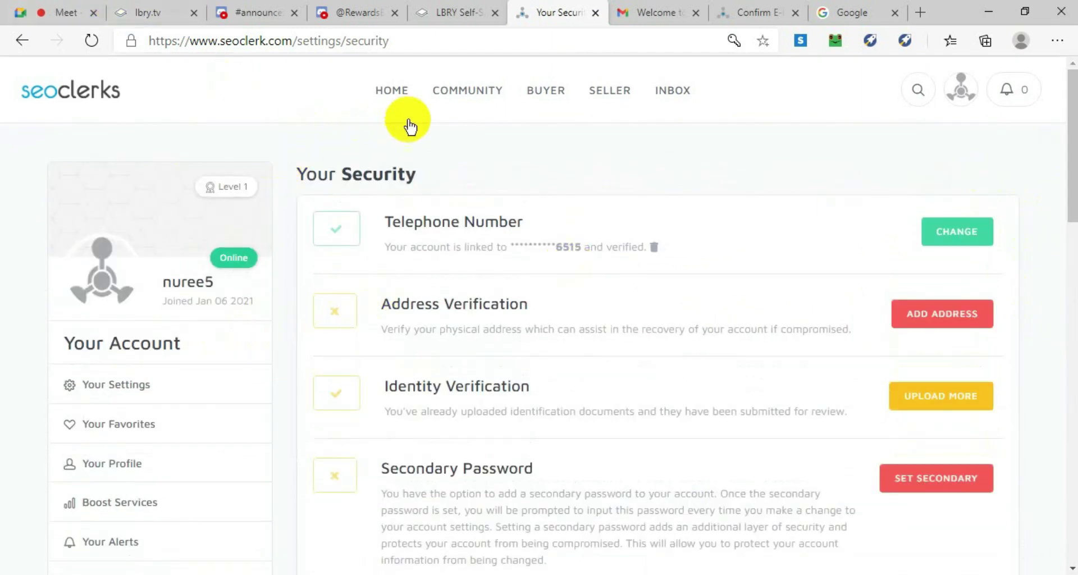
{"action": "mouse_move", "coordinate": [404, 99]}
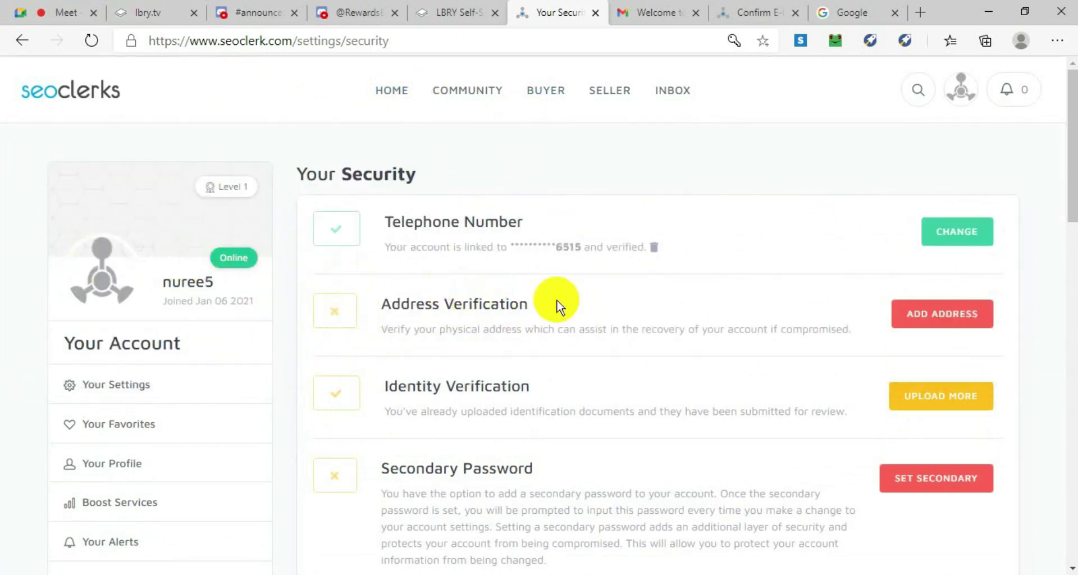
{"action": "mouse_move", "coordinate": [961, 91]}
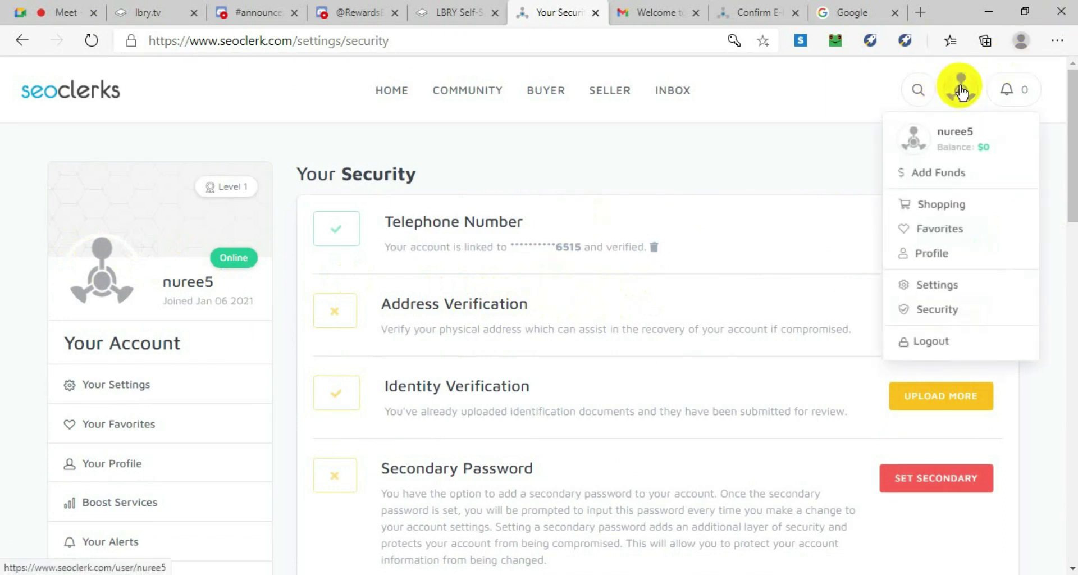